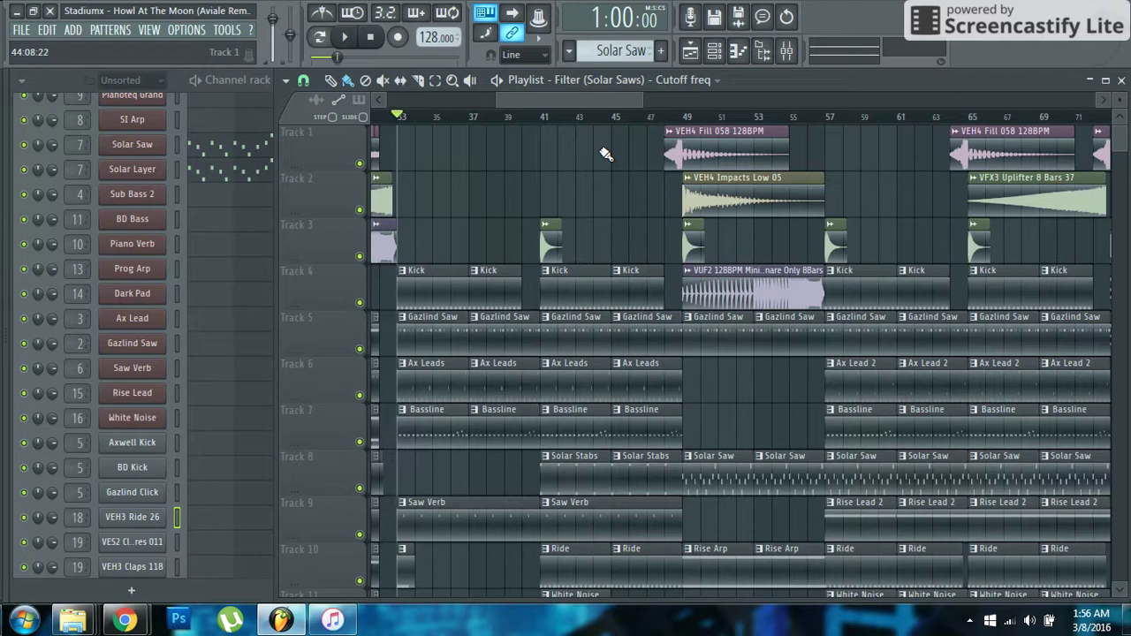
Step: Play the arrangement briefly from bar 33 in the playlist, with the mixer window opened
drag(637, 98, 576, 102)
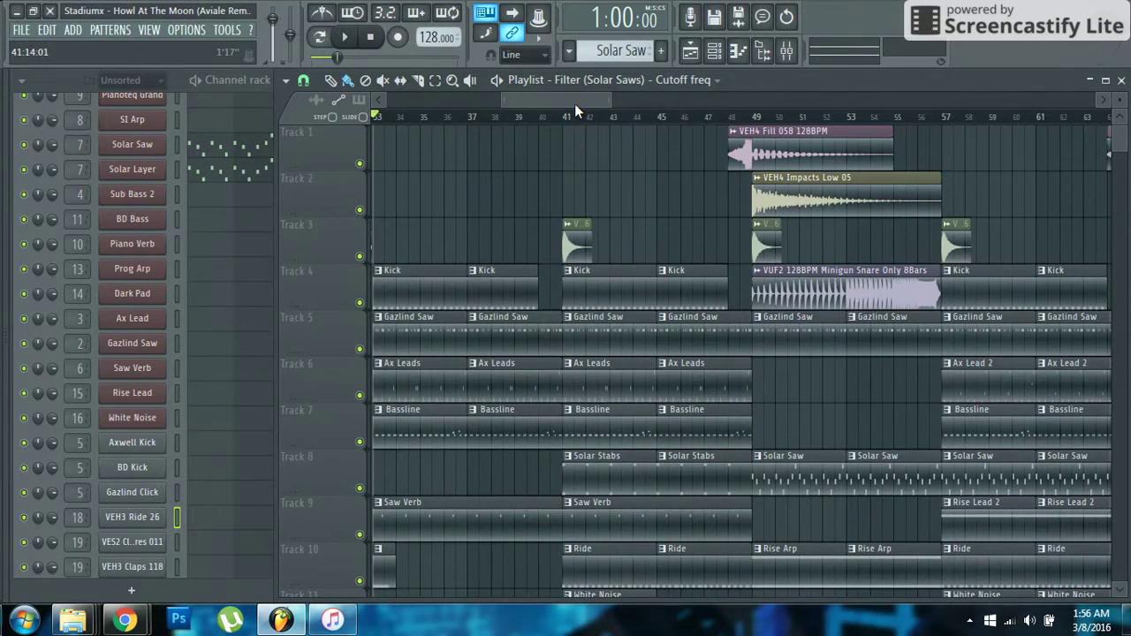
click(786, 50)
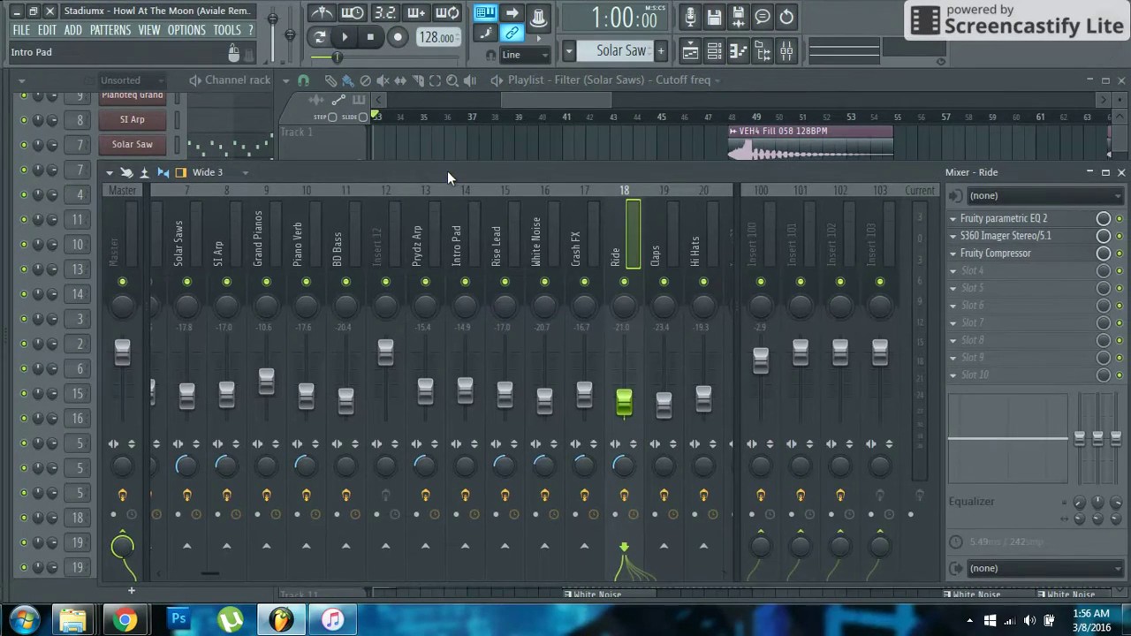
scroll(256, 222, up, 6)
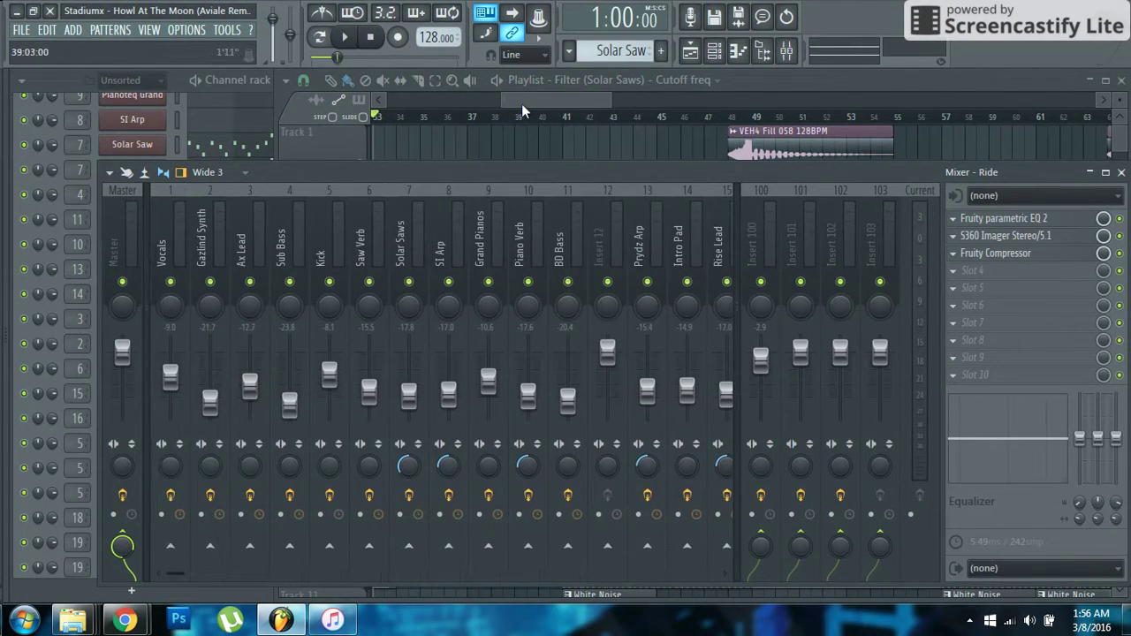
click(522, 103)
scroll(534, 171, left, 4)
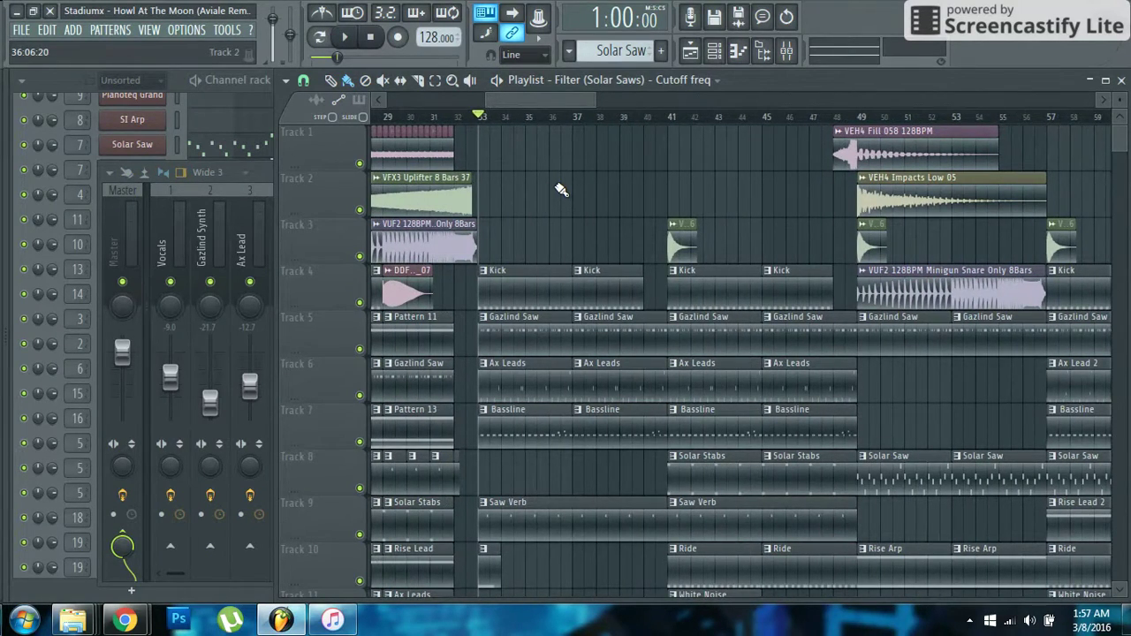
key(space)
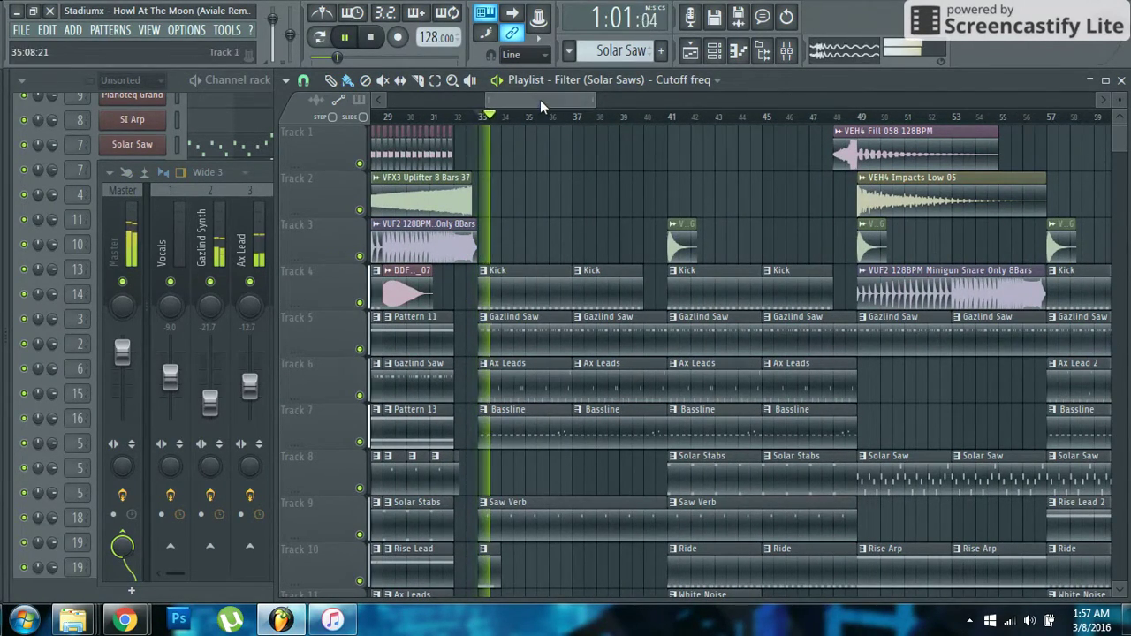
key(space)
Step: Solo playlist track 4 with the kick, re-enable track 7 with the bassline, and play both together
right_click(360, 302)
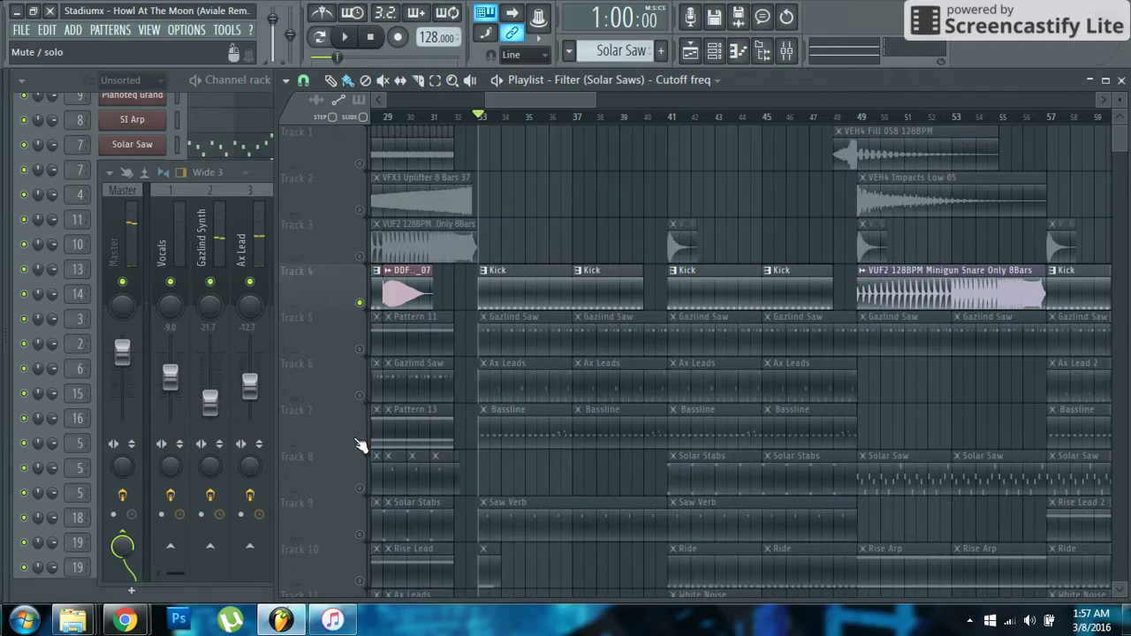
click(359, 441)
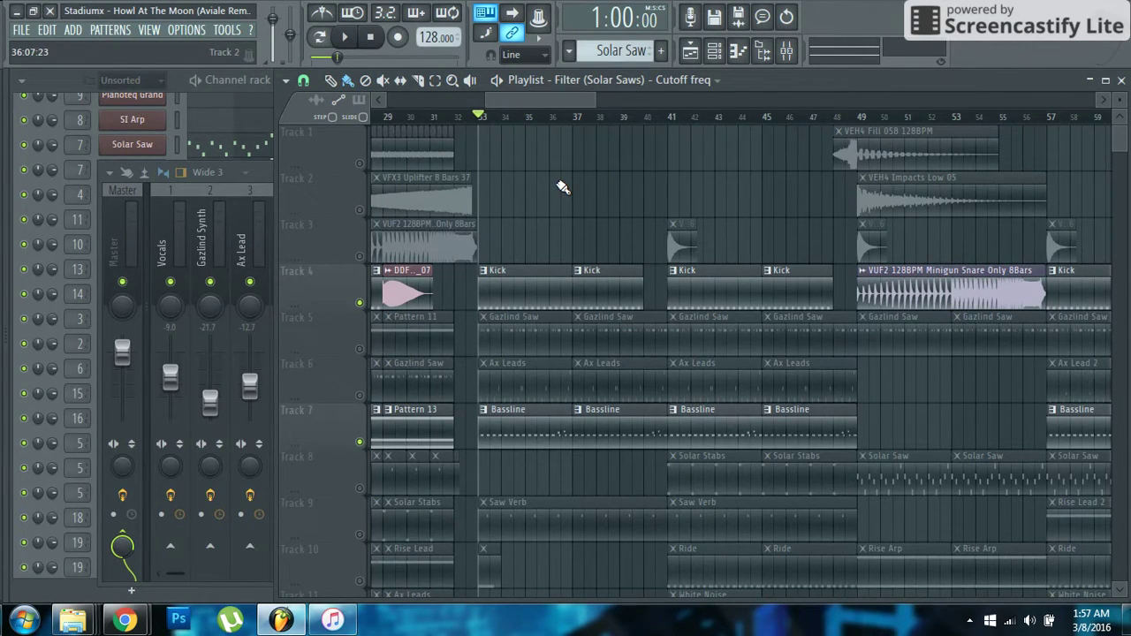
key(space)
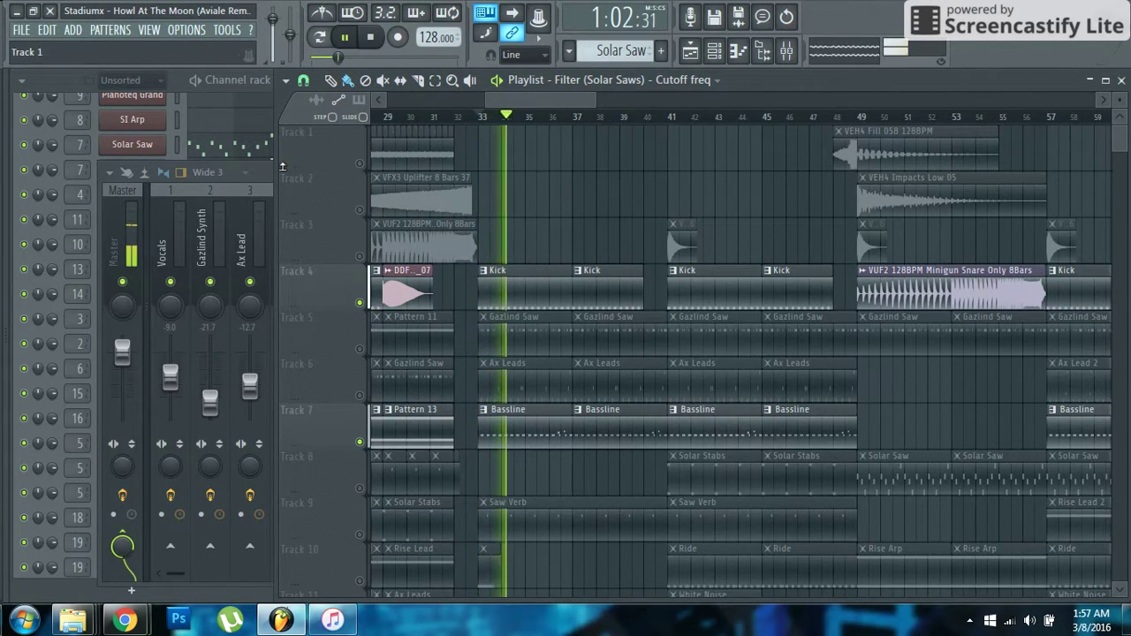
key(space)
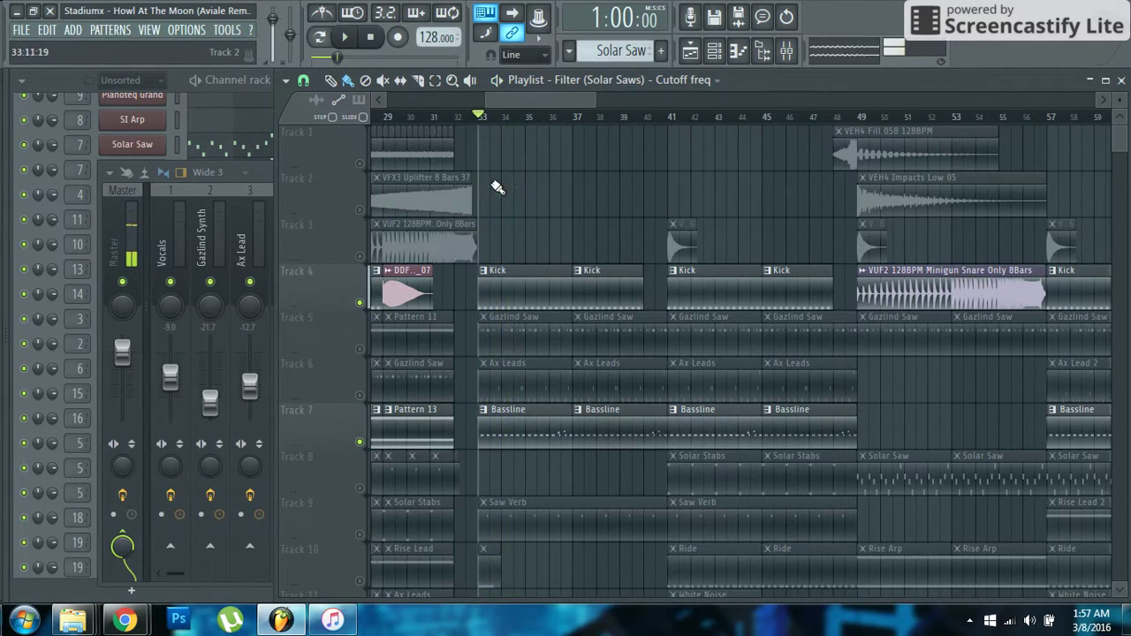
Step: Replay the kick and bassline from bar 33 and bring the mixer back to the front
double_click(250, 172)
mouse_move(244, 171)
mouse_down()
mouse_move(264, 174)
mouse_move(266, 151)
mouse_move(265, 174)
mouse_up()
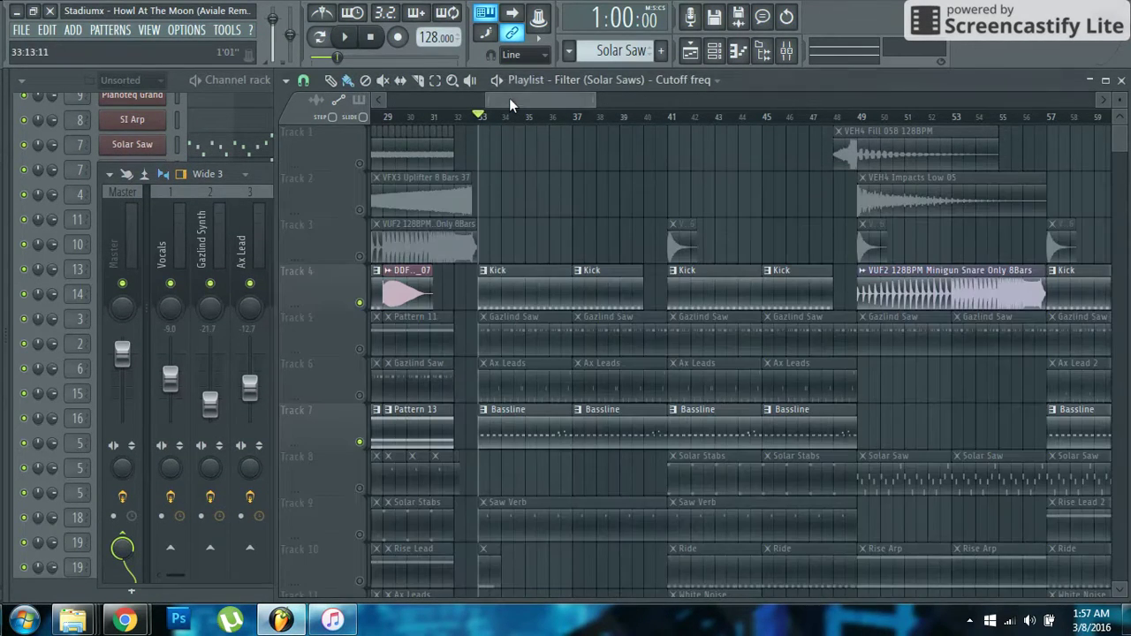
double_click(266, 173)
double_click(270, 174)
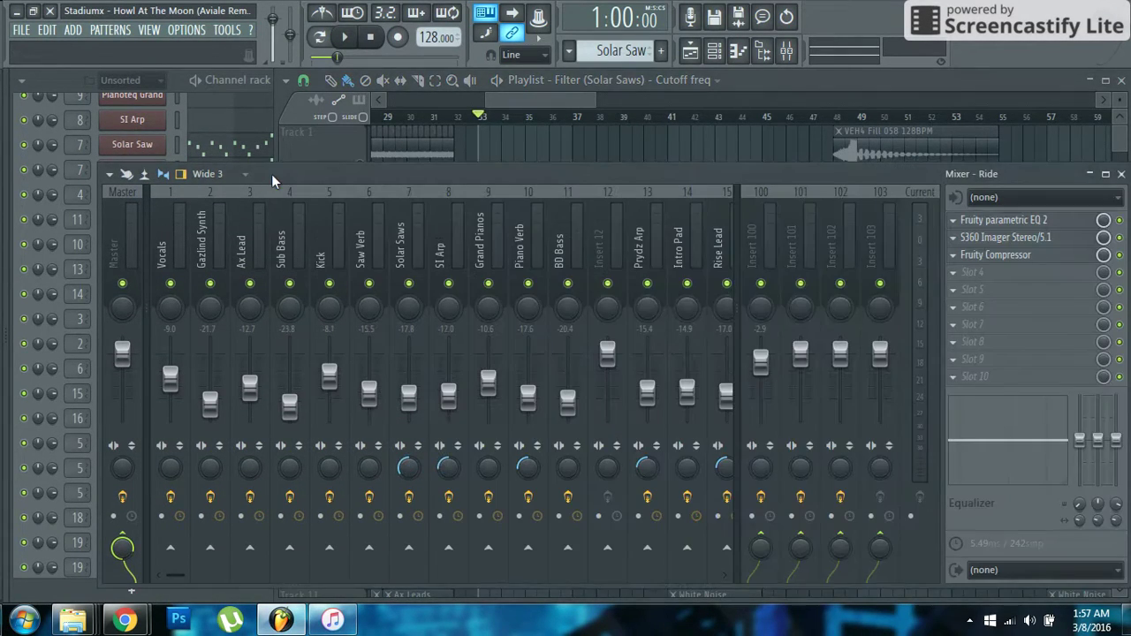
double_click(540, 170)
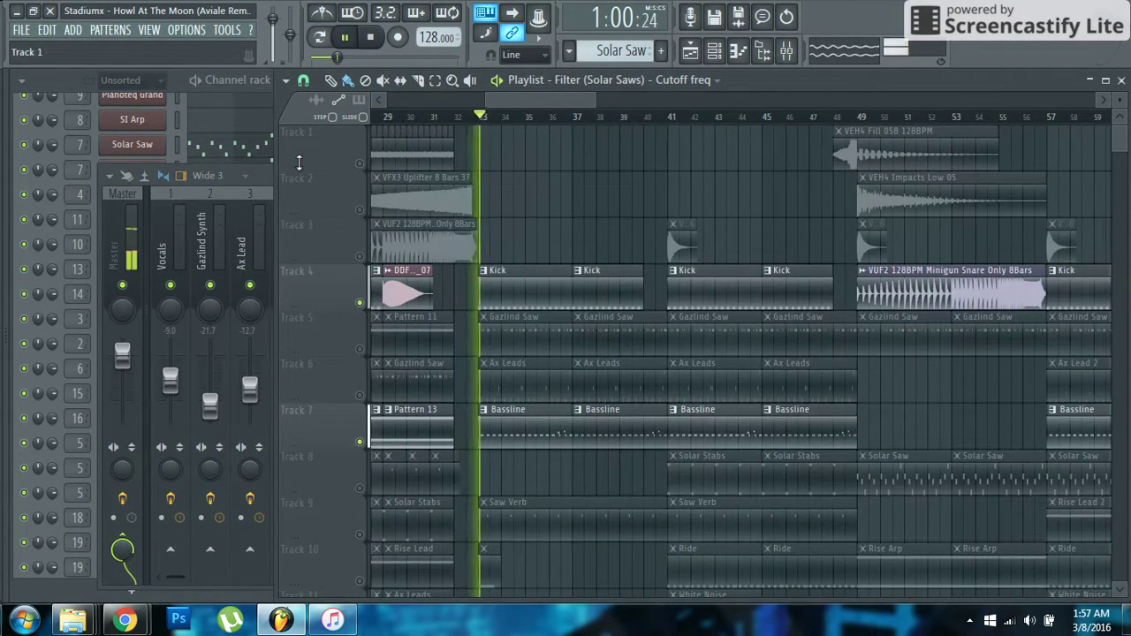
double_click(256, 171)
Step: Select the Kick insert in the mixer and solo it
click(309, 260)
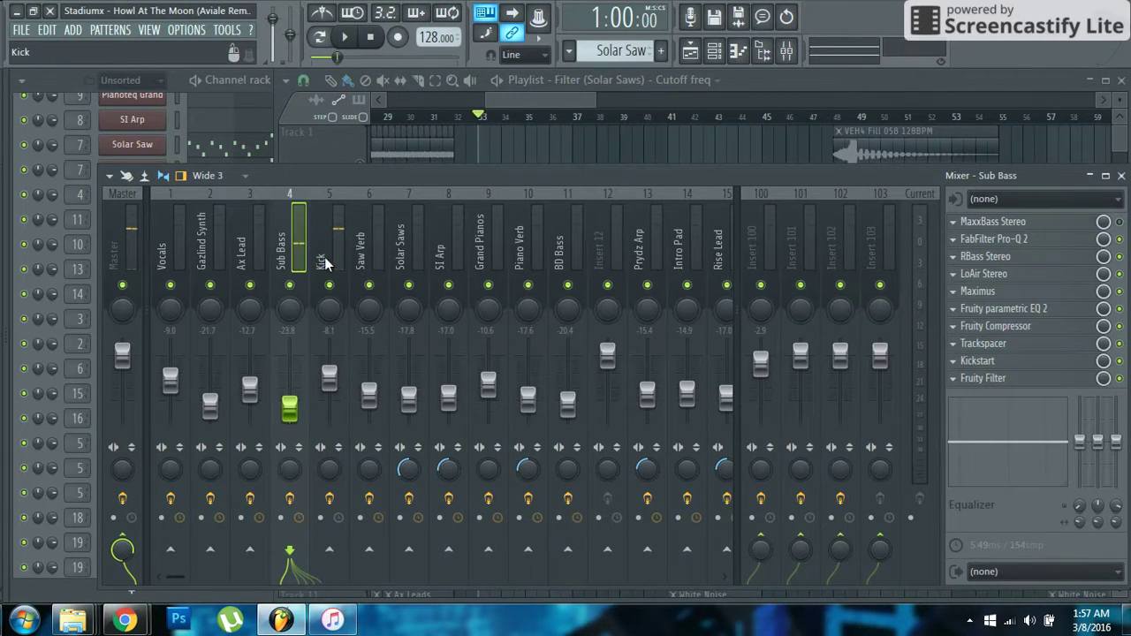
click(324, 256)
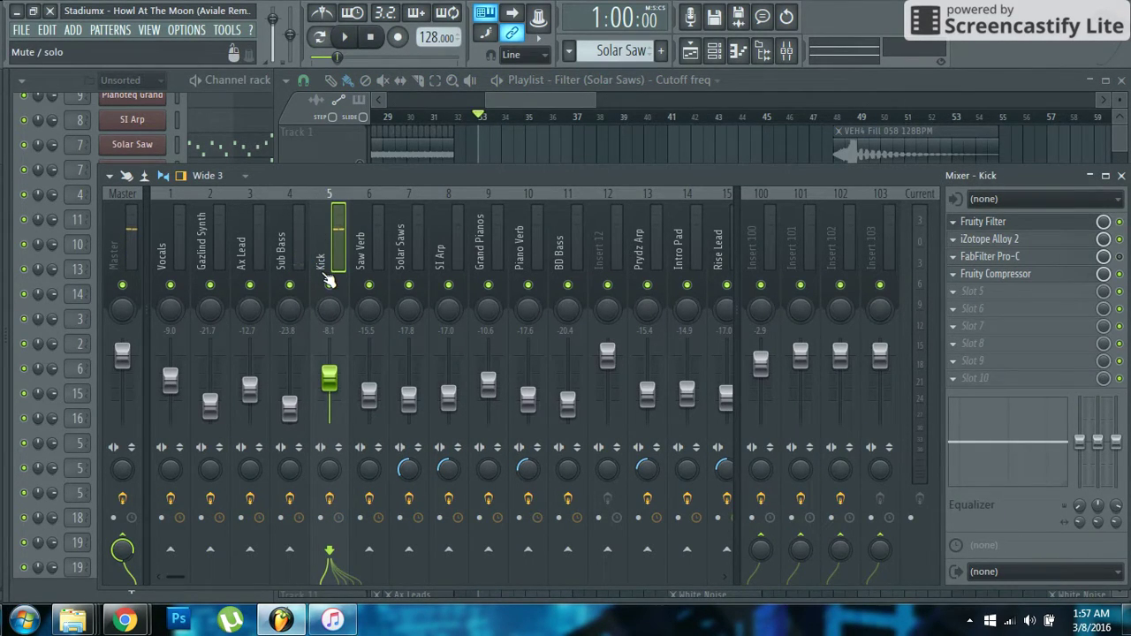
right_click(329, 284)
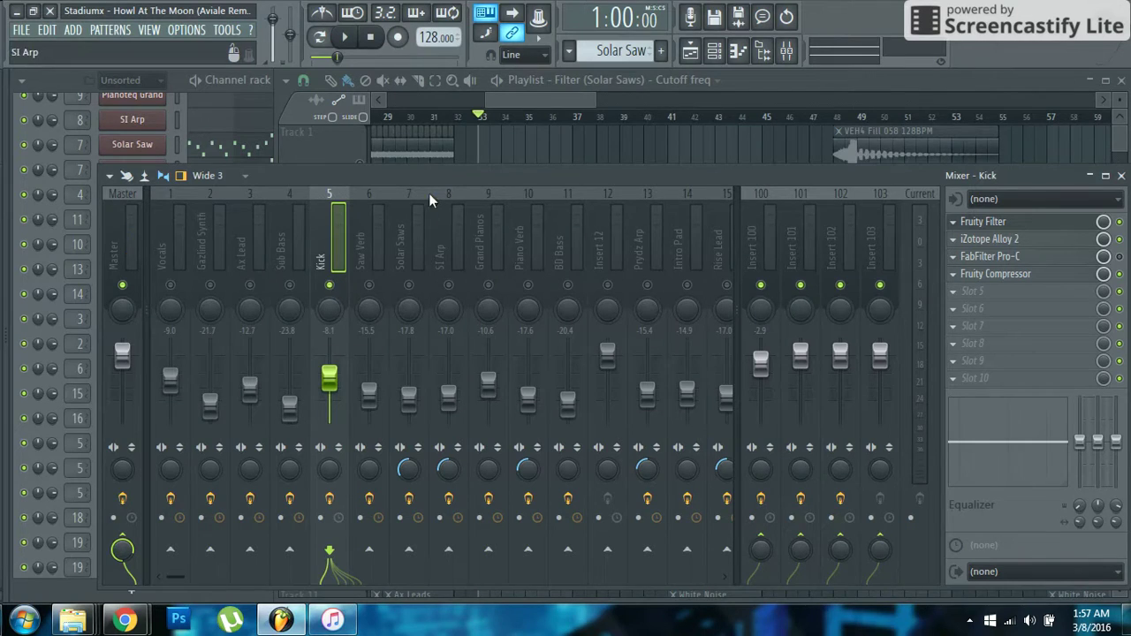
drag(910, 172, 902, 174)
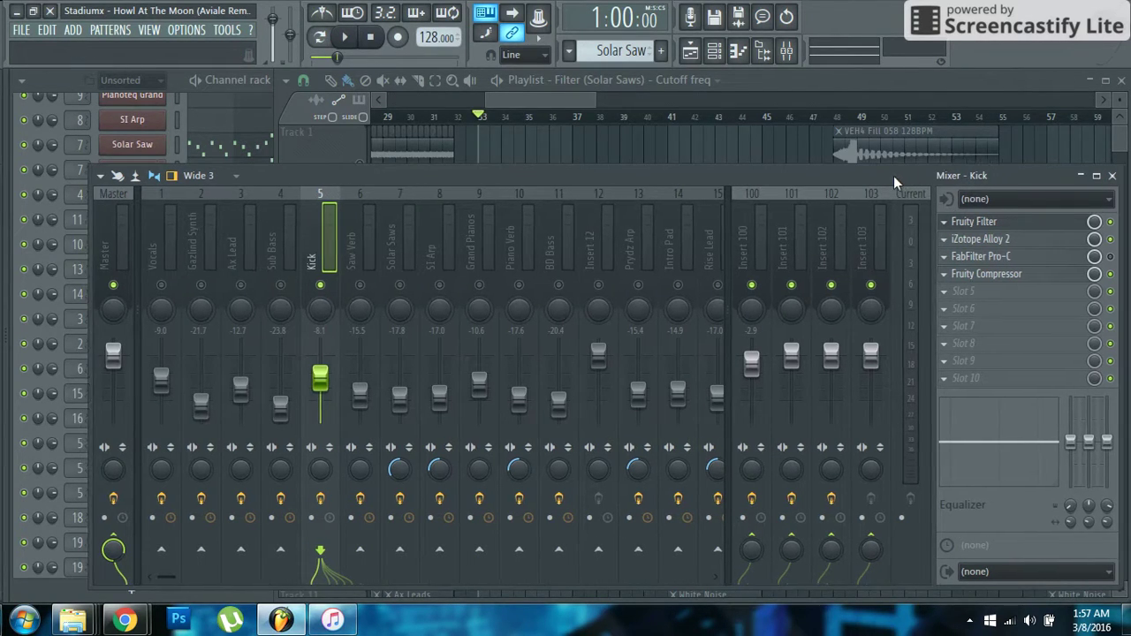
Step: Examine the Fruity Compressor settings on the Kick insert and play the soloed kick to check its level
click(1010, 279)
drag(735, 262, 753, 263)
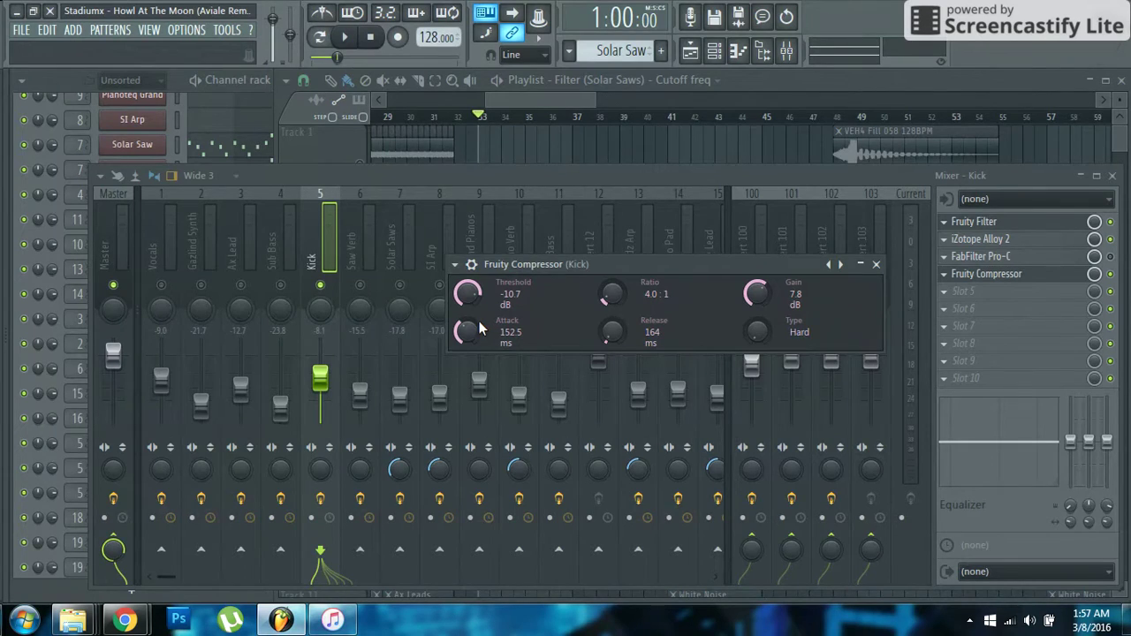
click(327, 261)
key(space)
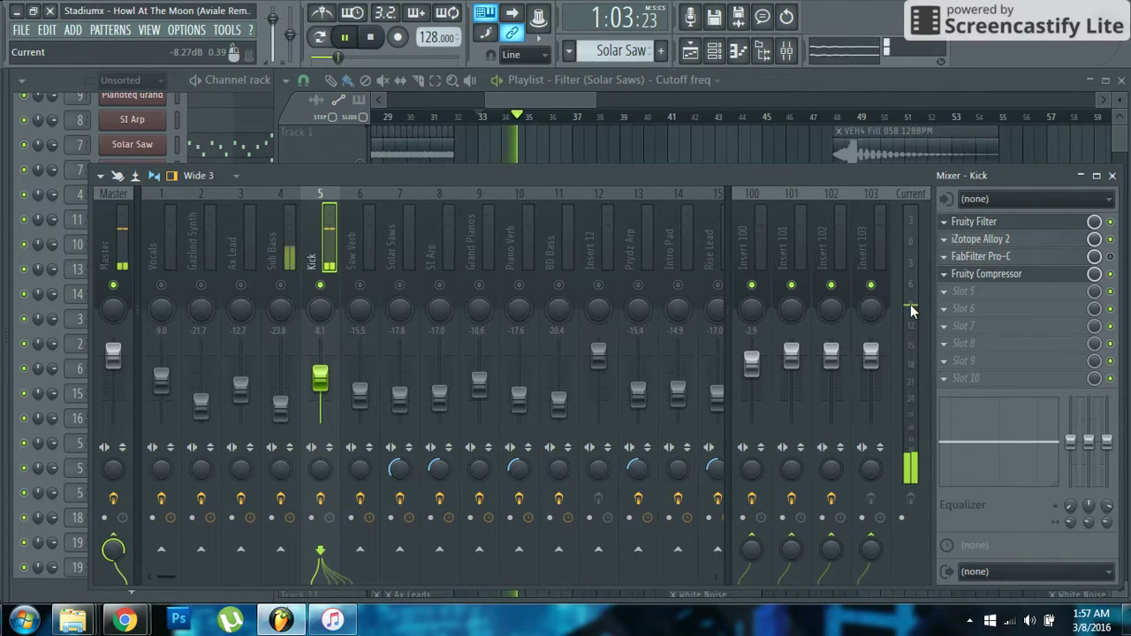
click(1000, 276)
key(space)
drag(713, 265, 722, 265)
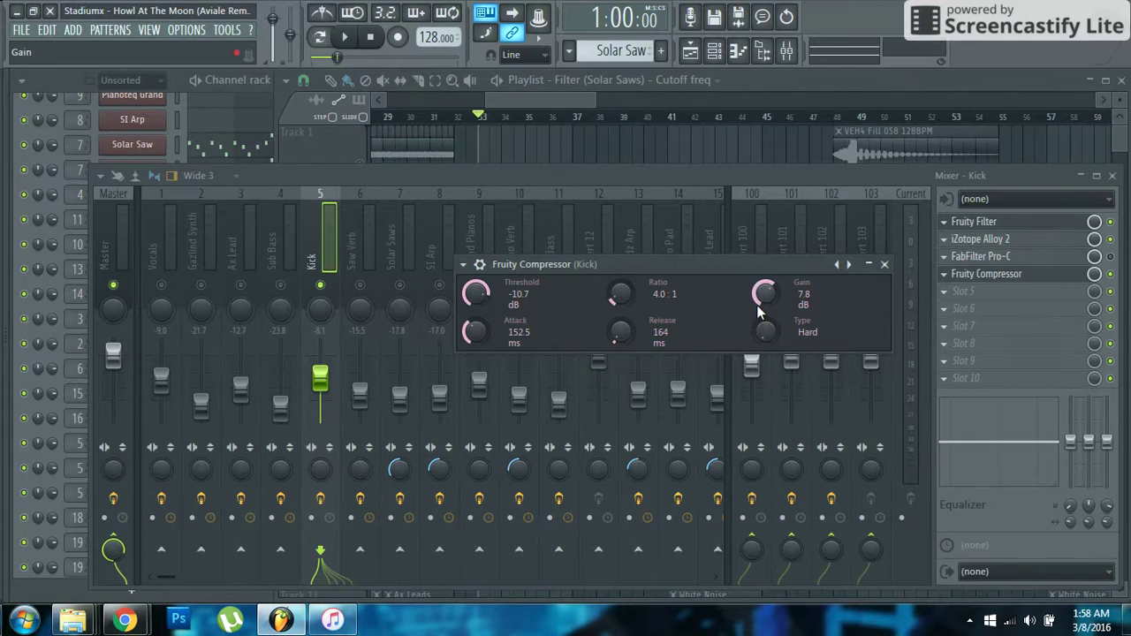
click(883, 263)
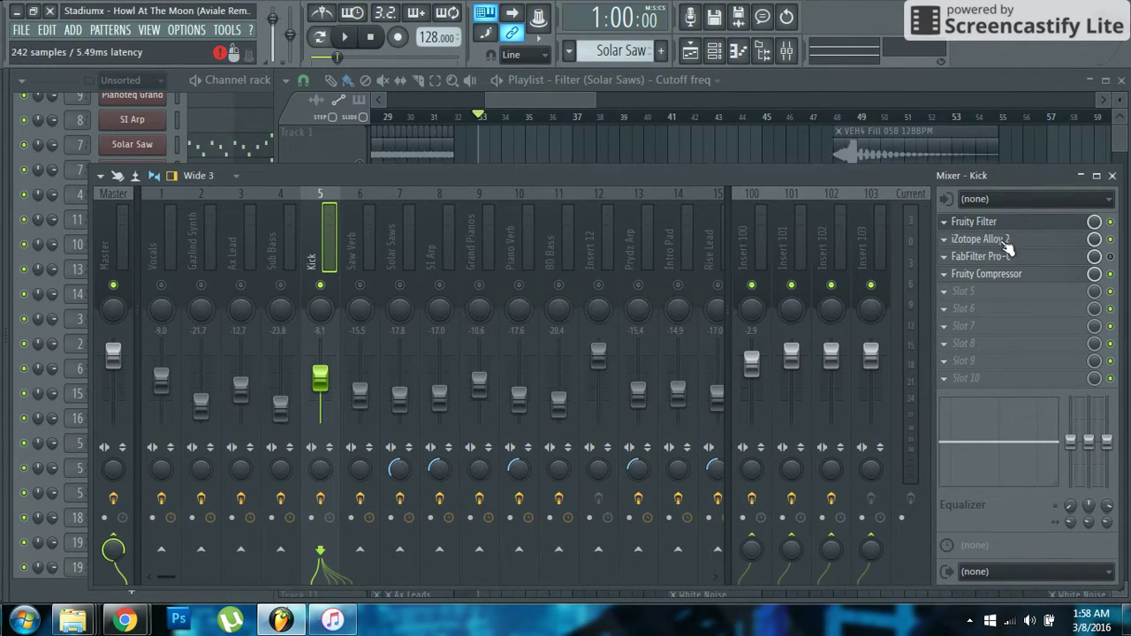
Step: Solo the Sub Bass insert and examine the low-pass and high-pass curve in its Fruity Parametric EQ 2
click(286, 260)
right_click(281, 285)
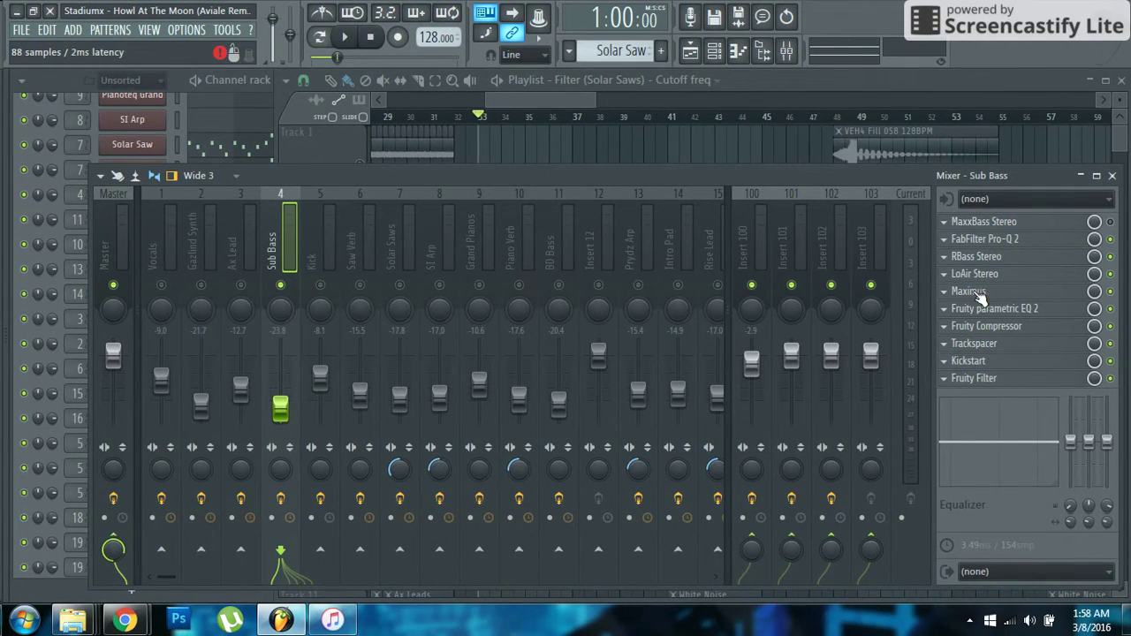
click(998, 308)
drag(468, 225, 629, 218)
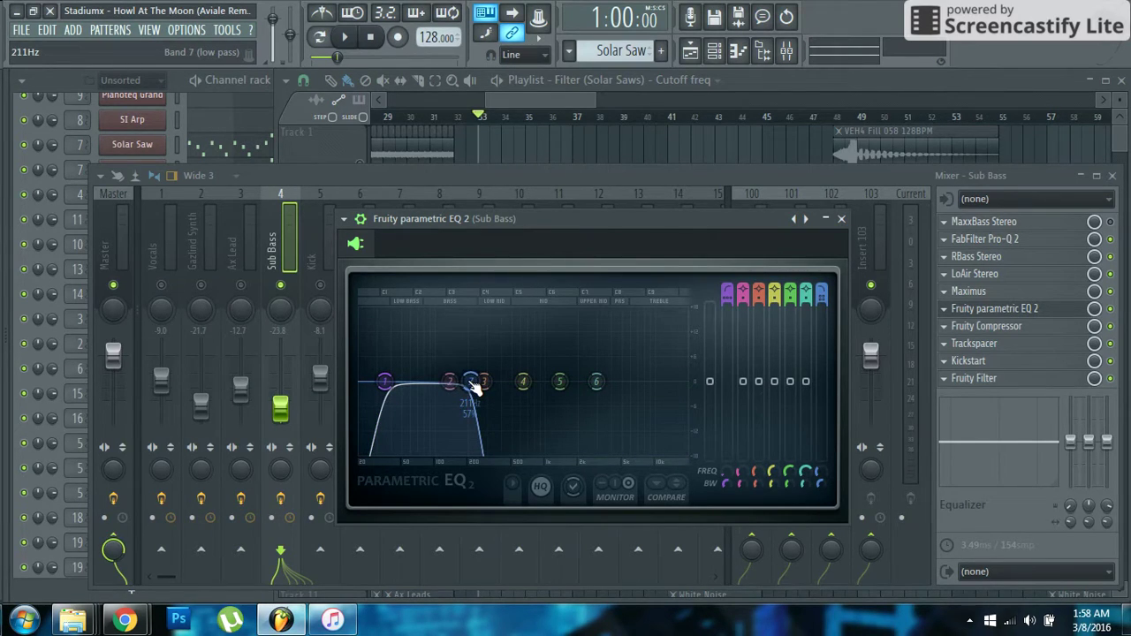
click(842, 220)
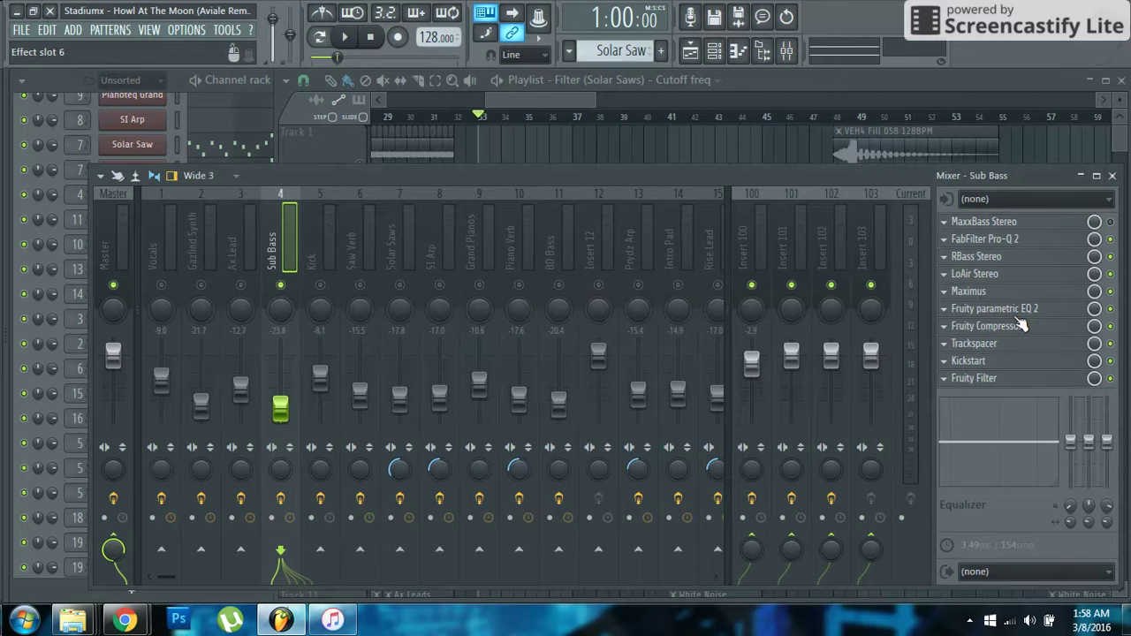
Step: Examine the FabFilter Pro-Q 2 curve on the Sub Bass insert and close the plugin
click(995, 240)
drag(664, 138, 689, 136)
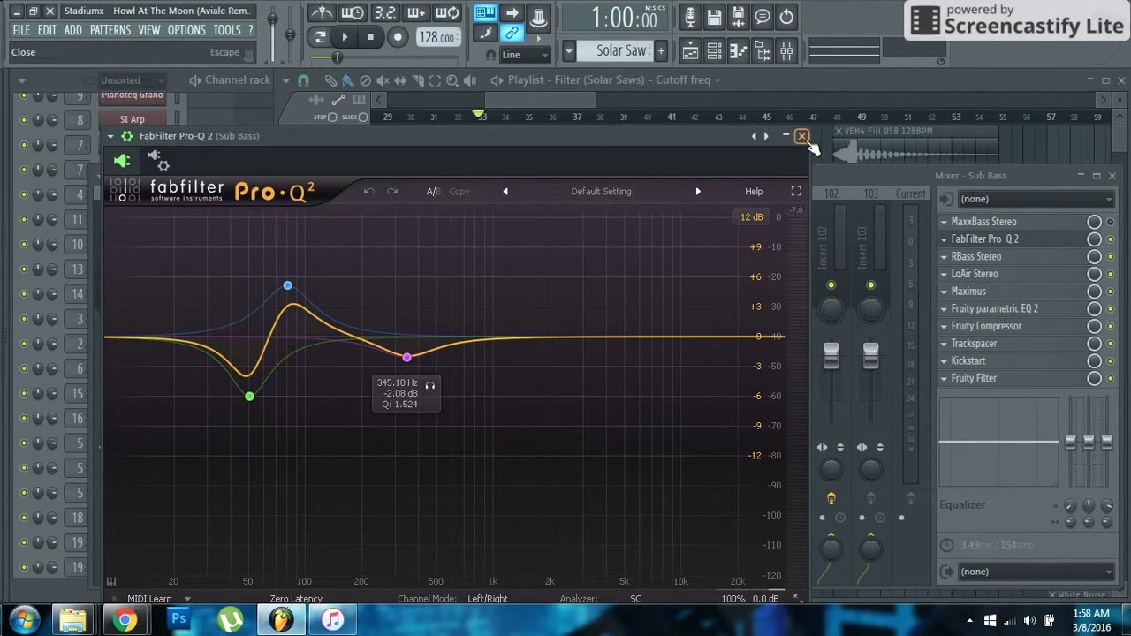
click(801, 135)
Step: Solo the Kick insert again and load FabFilter Pro-Q 2 x64 into its effect slot 5
click(310, 269)
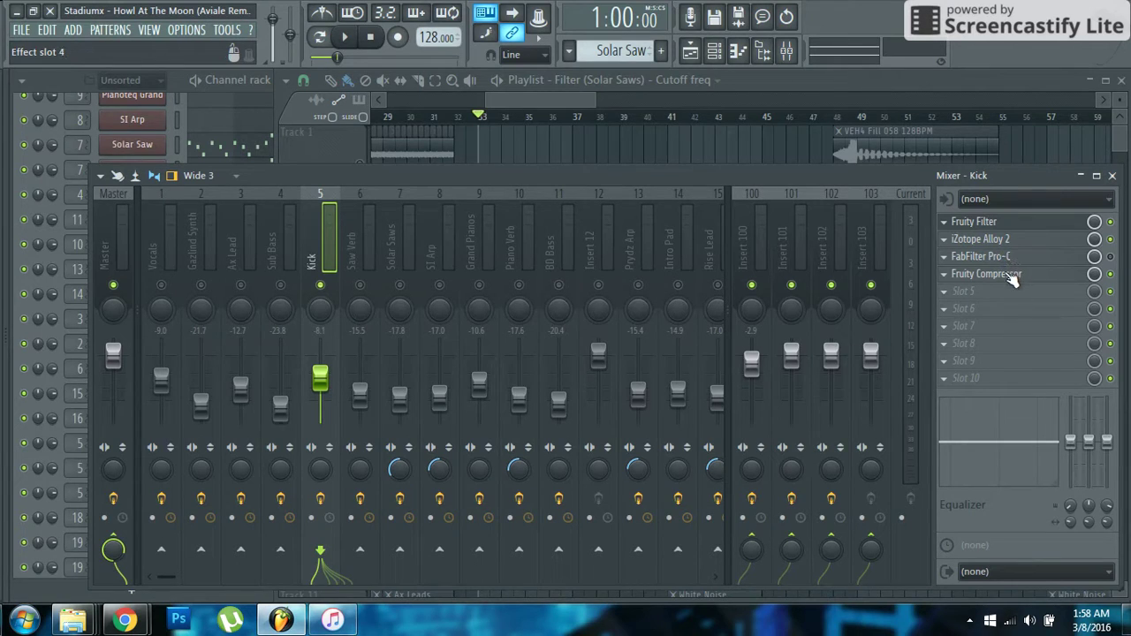
click(943, 290)
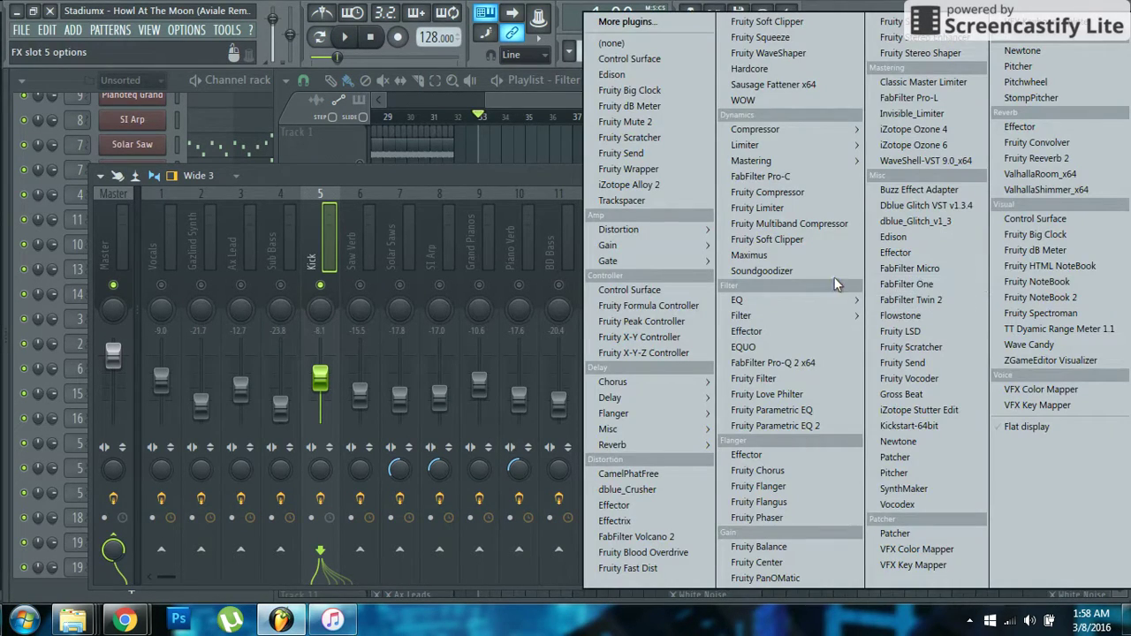
click(811, 362)
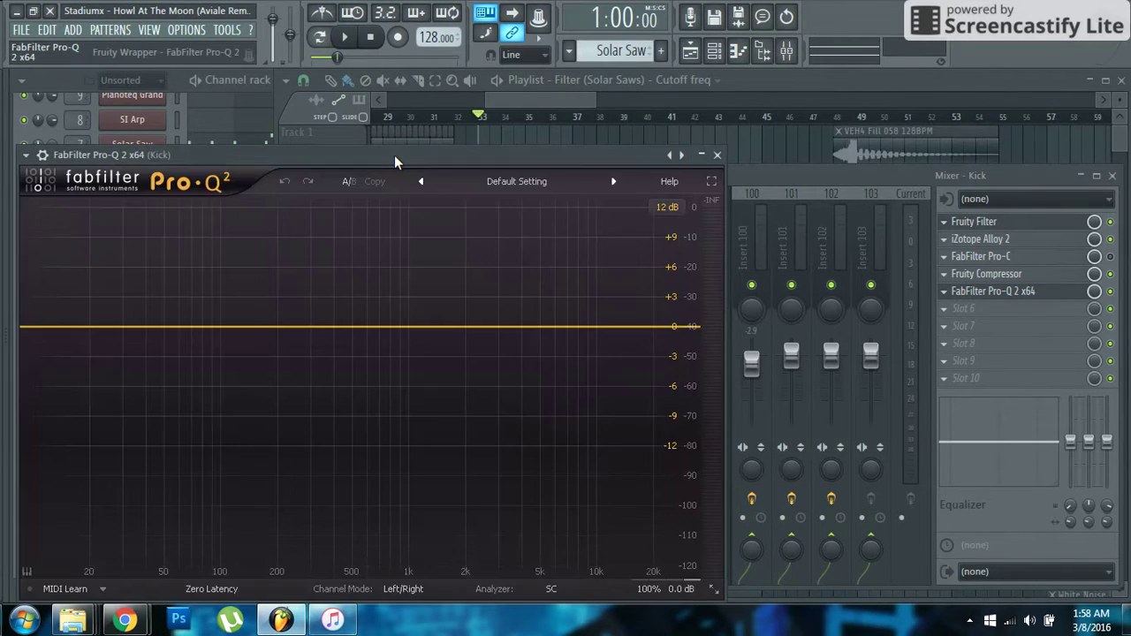
drag(394, 154, 475, 146)
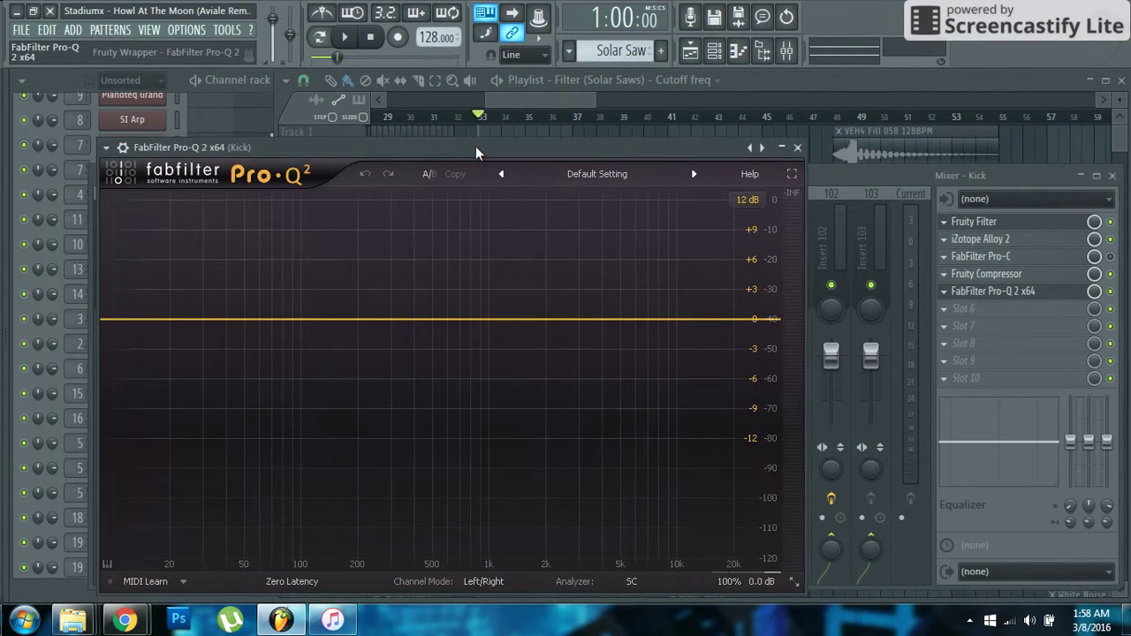
click(830, 180)
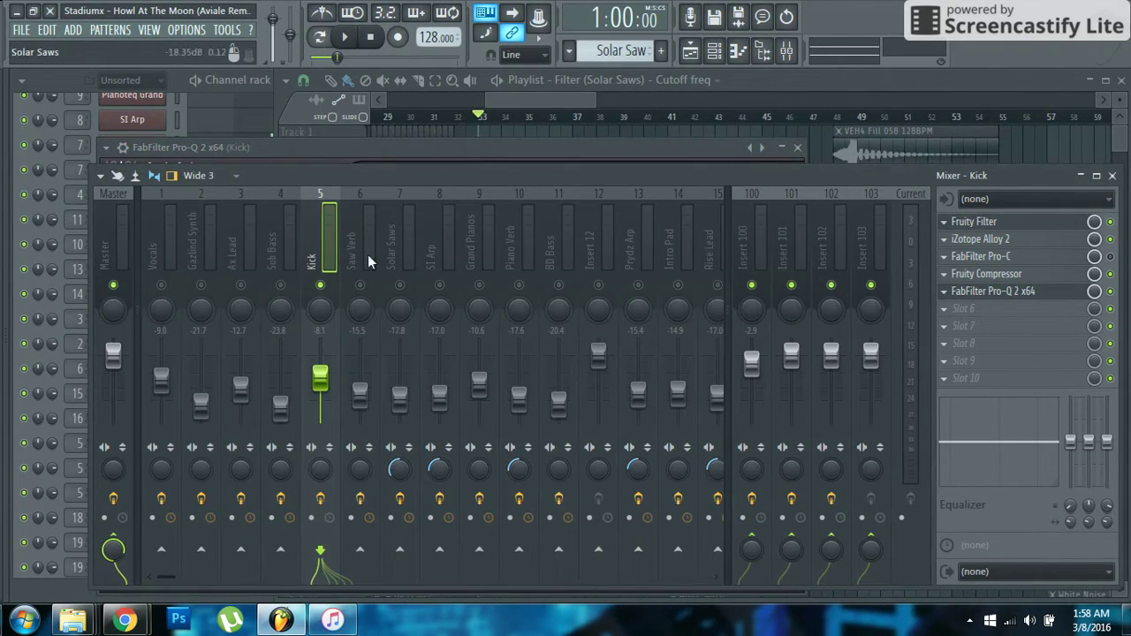
Step: Play the kick and add a bell band at its low-end peak in Pro-Q 2, cutting about 6.17 dB at about 56 Hz
drag(685, 149, 712, 146)
key(space)
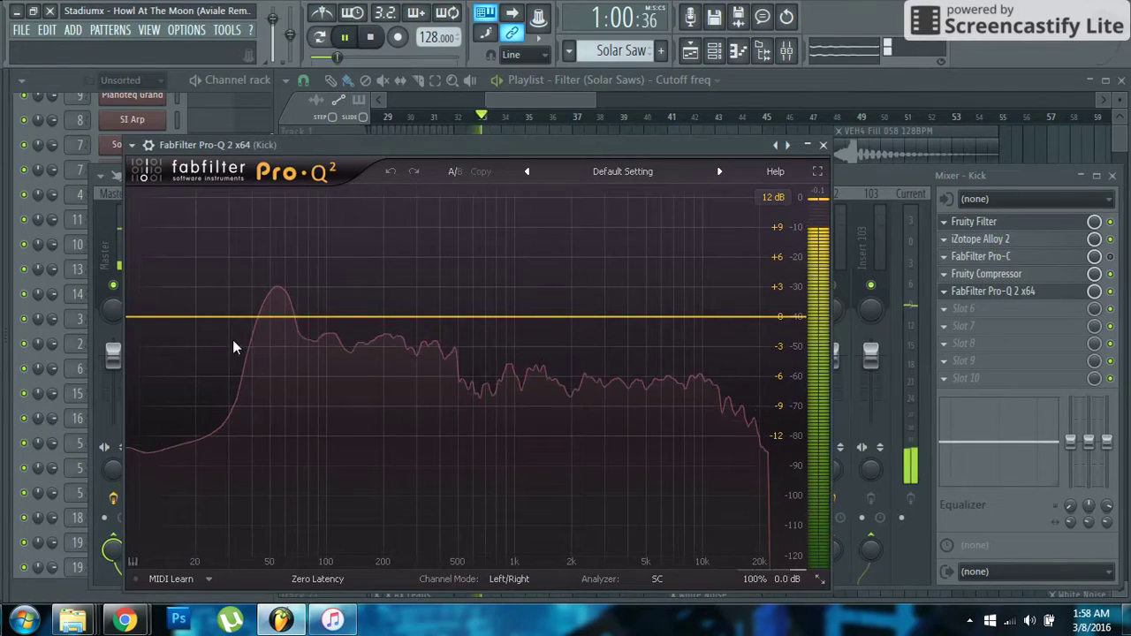
double_click(278, 316)
drag(279, 315, 302, 373)
key(space)
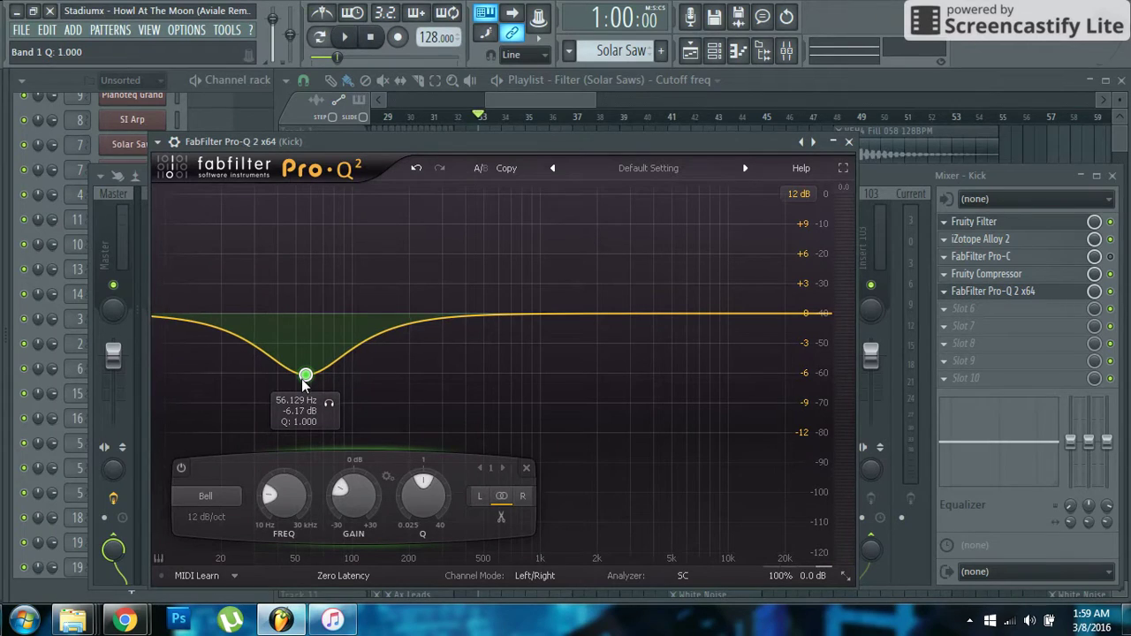
Step: Shift the kick's EQ cut to about 55 Hz and narrow the band to a Q of 3.428
scroll(305, 375, down, 2)
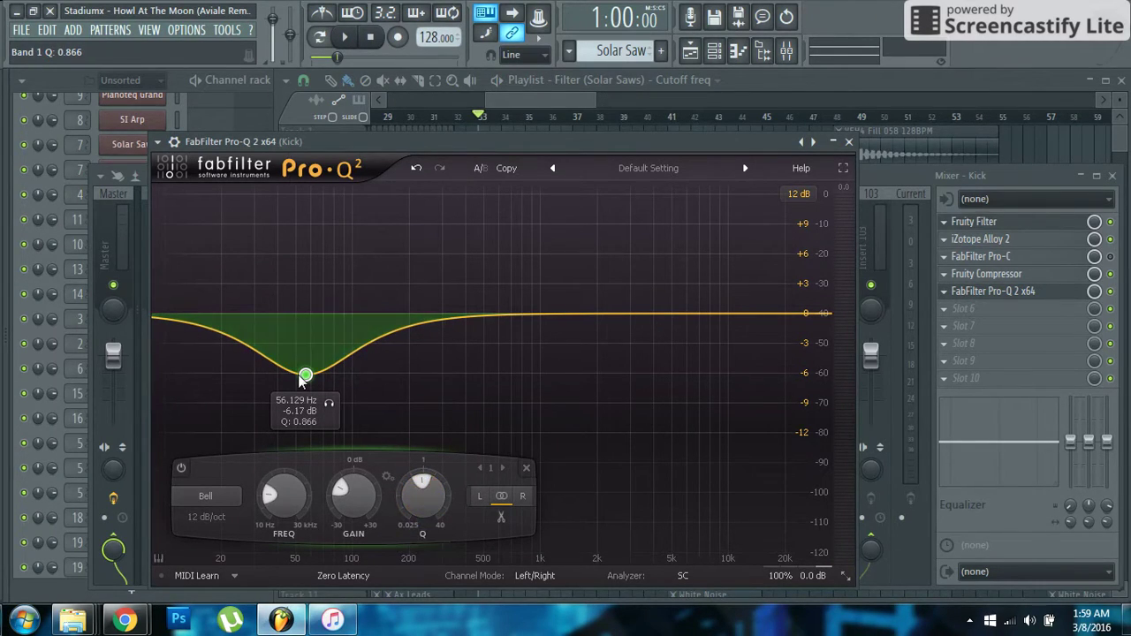
drag(305, 374, 295, 378)
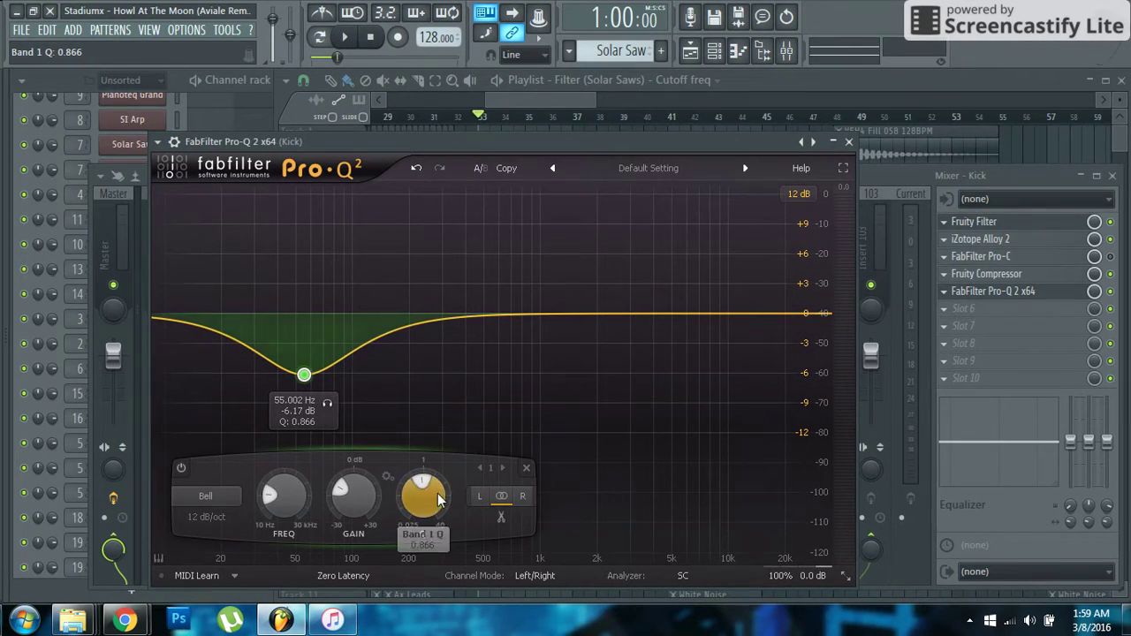
scroll(442, 473, up, 10)
scroll(451, 470, up, 1)
scroll(457, 469, up, 1)
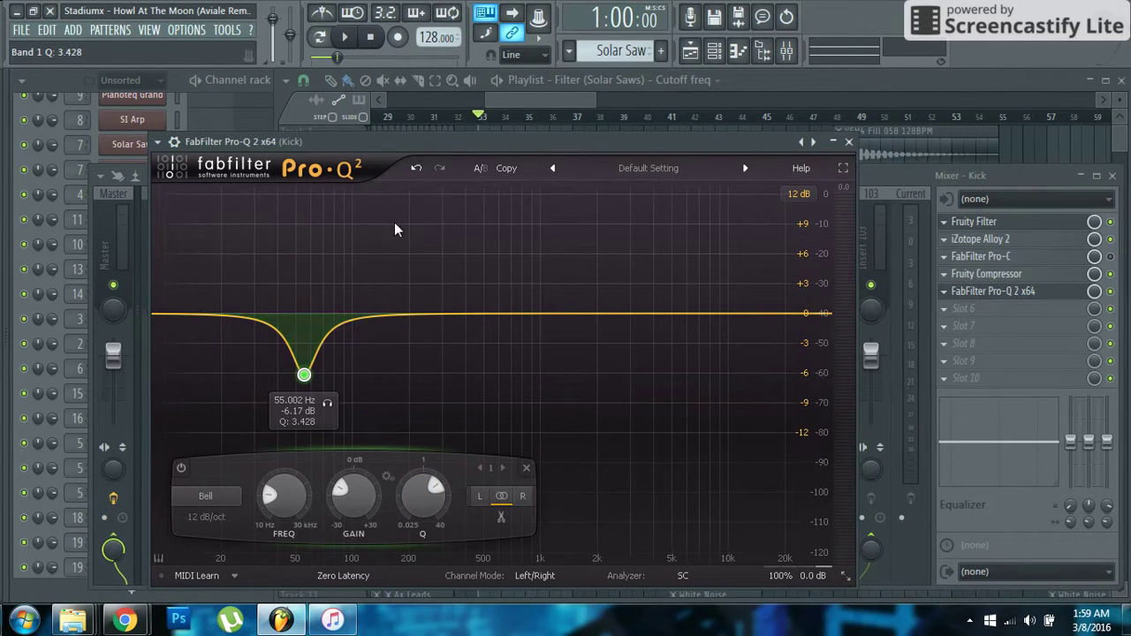
drag(402, 154, 413, 154)
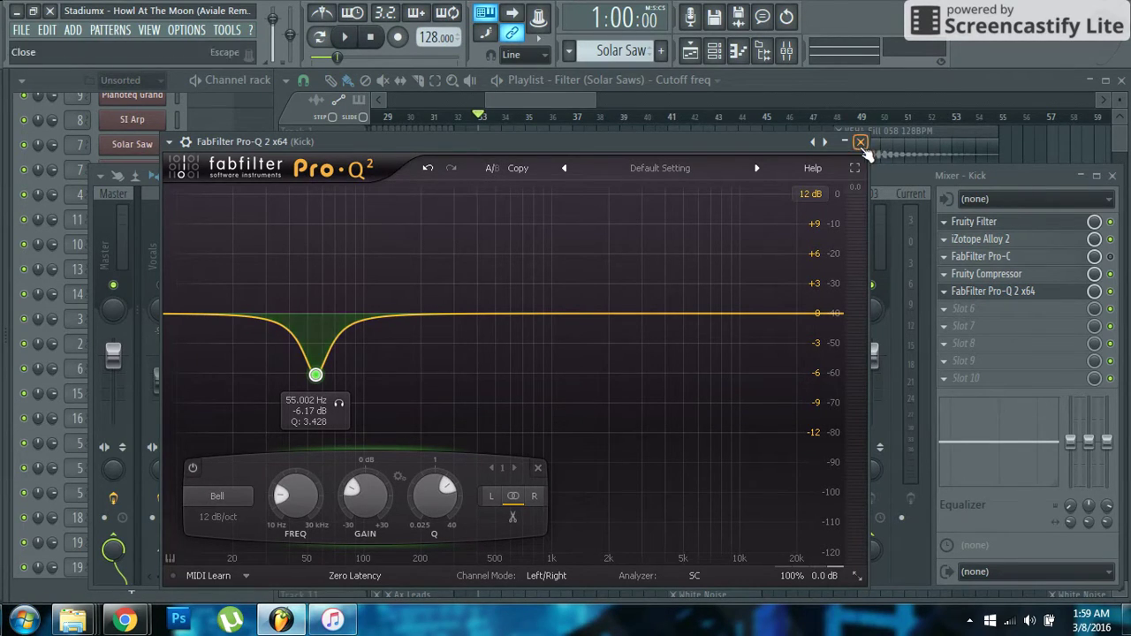
Step: Close the kick's EQ, solo the Sub Bass insert, and move its FabFilter Pro-Q 2 low cut band slightly higher in frequency
click(859, 141)
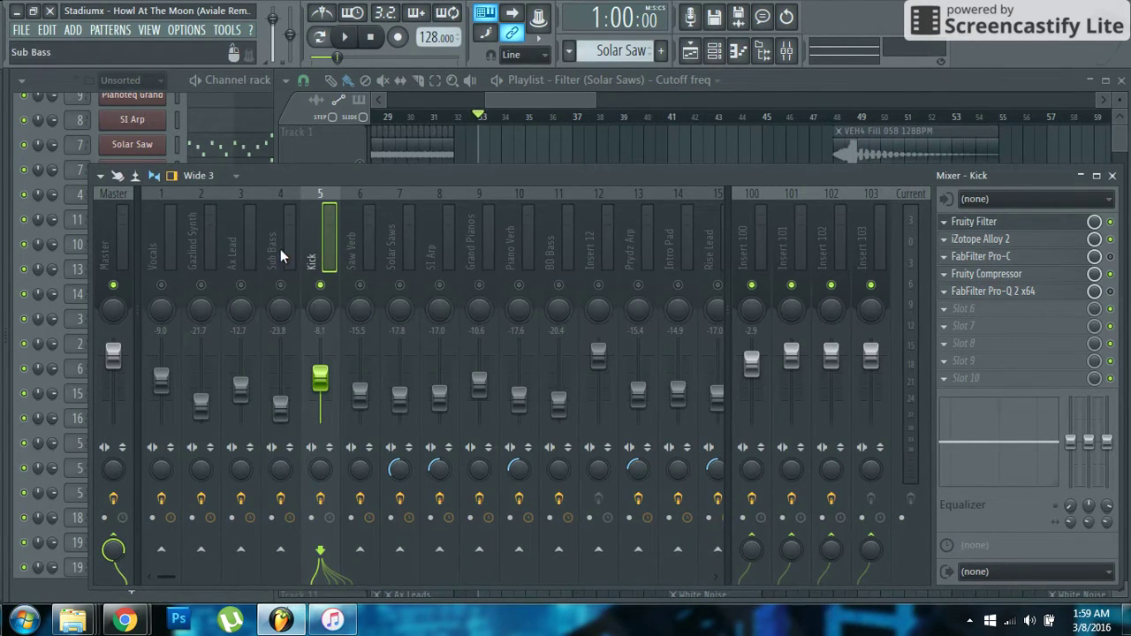
click(284, 285)
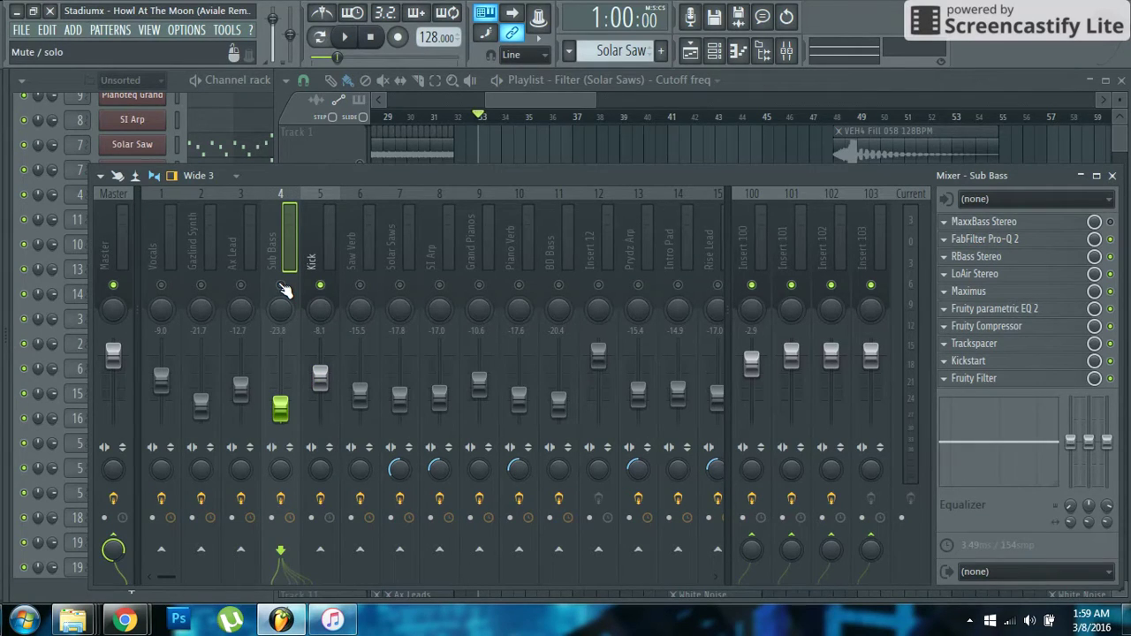
click(984, 239)
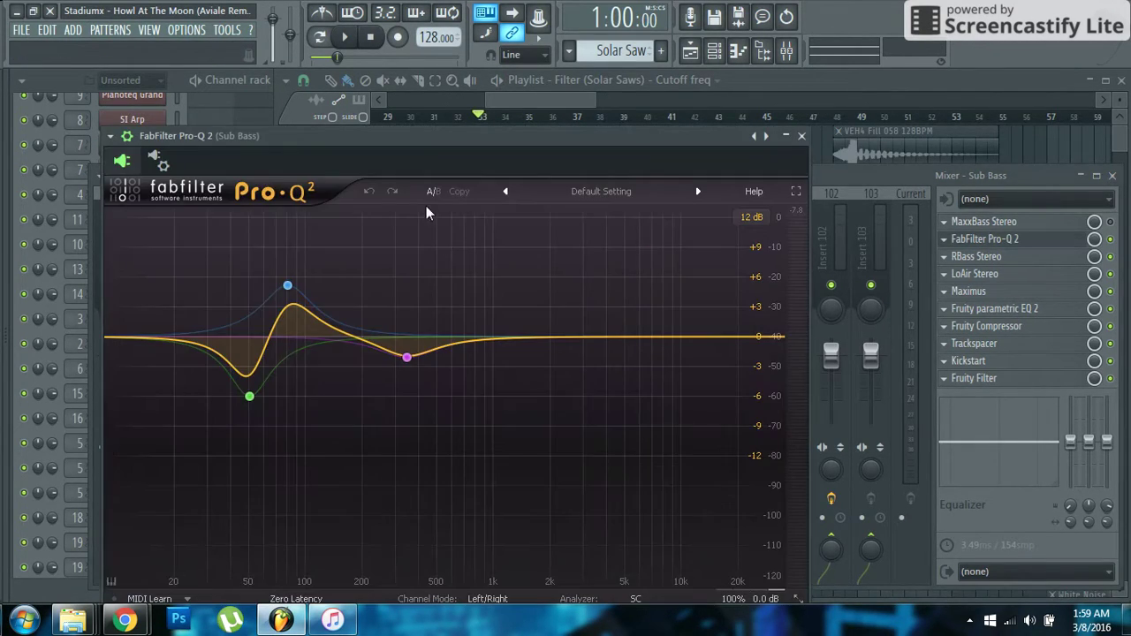
drag(417, 136, 451, 137)
mouse_move(282, 400)
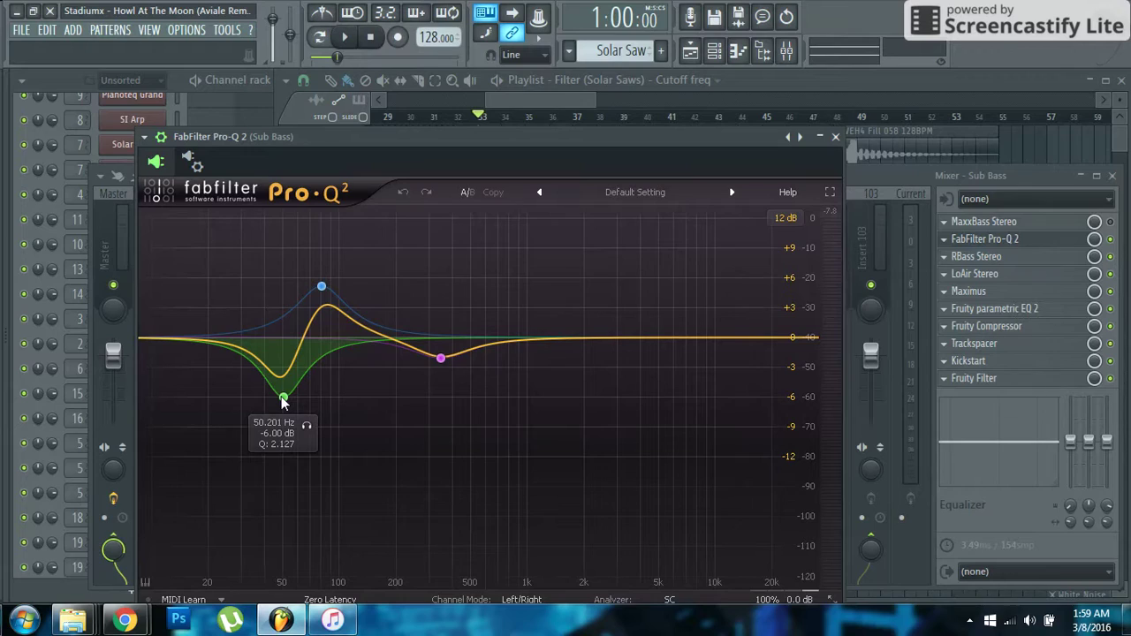
drag(283, 400, 293, 404)
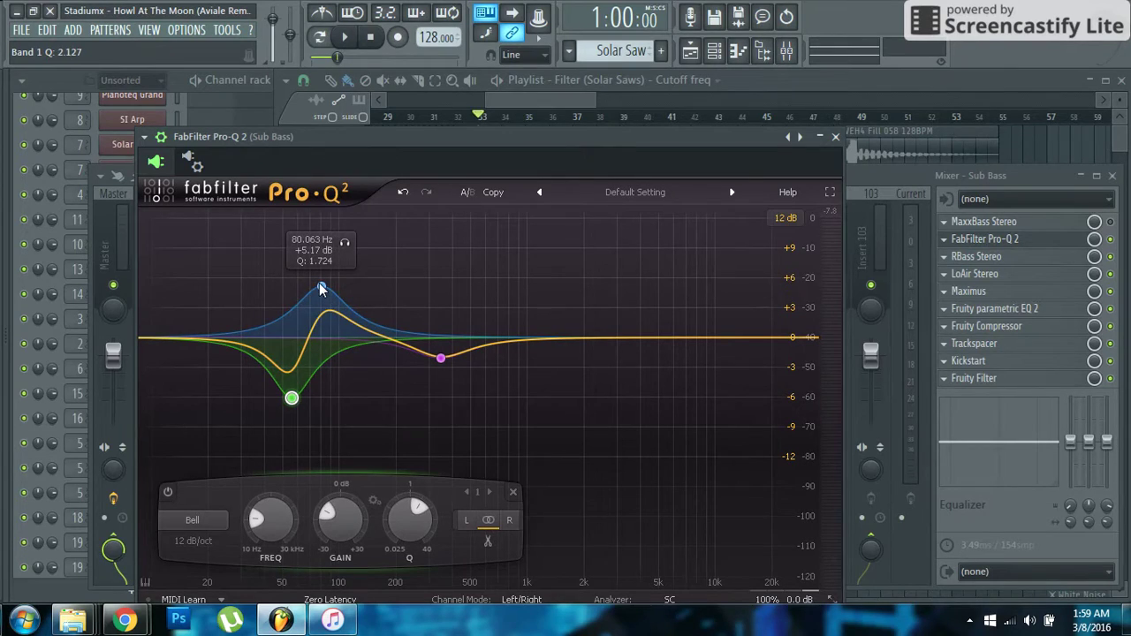
Step: Nudge the sub bass's 80 Hz boost band slightly higher in frequency and close its EQ
click(320, 287)
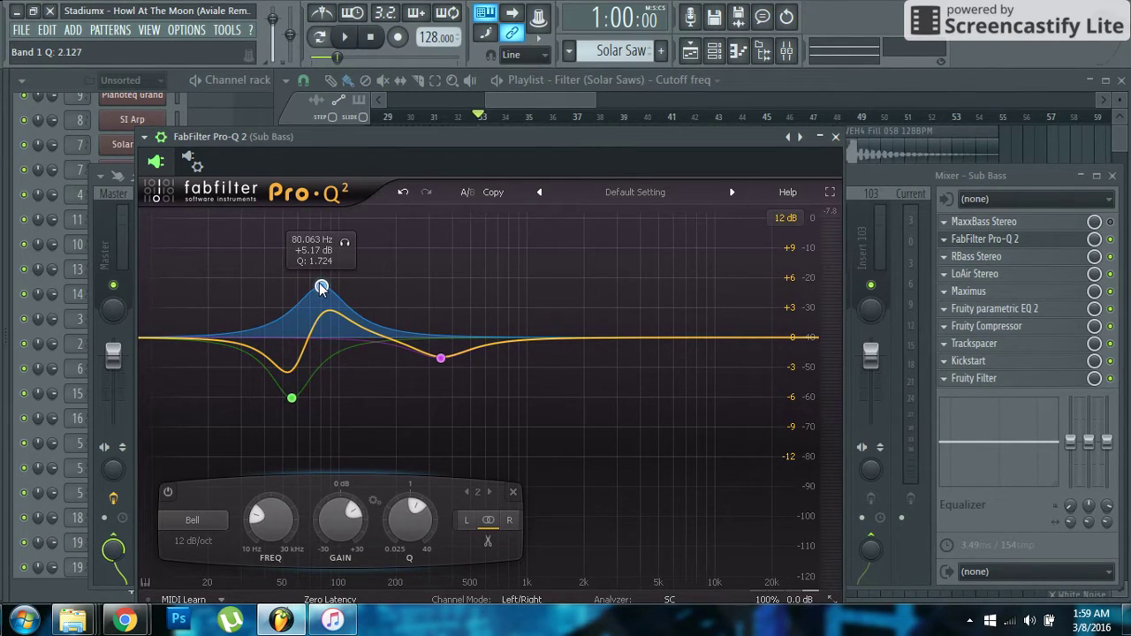
drag(321, 287, 323, 287)
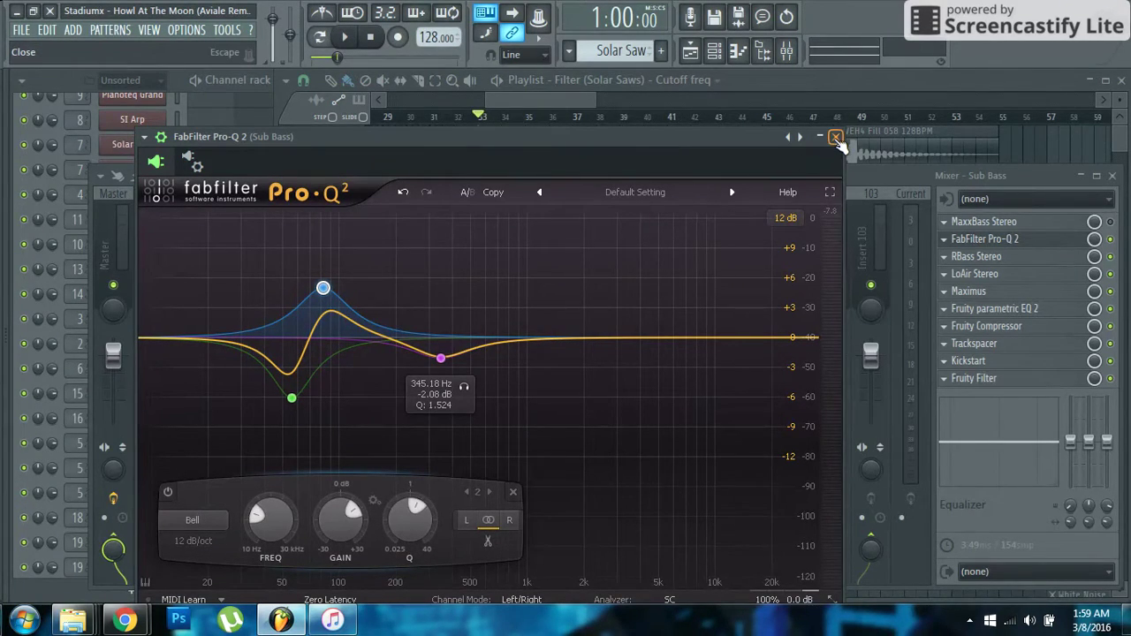
click(835, 136)
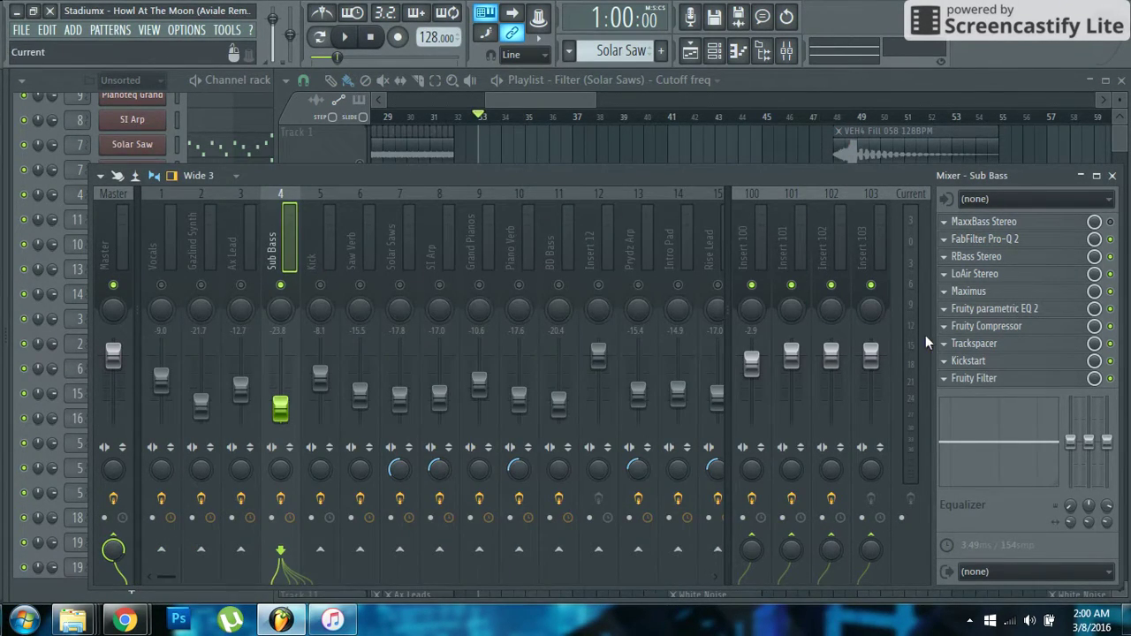
Step: Examine the mix amount and sidechain curve preset in Kickstart on the Sub Bass insert, and close the plugin
click(988, 362)
drag(675, 233, 753, 218)
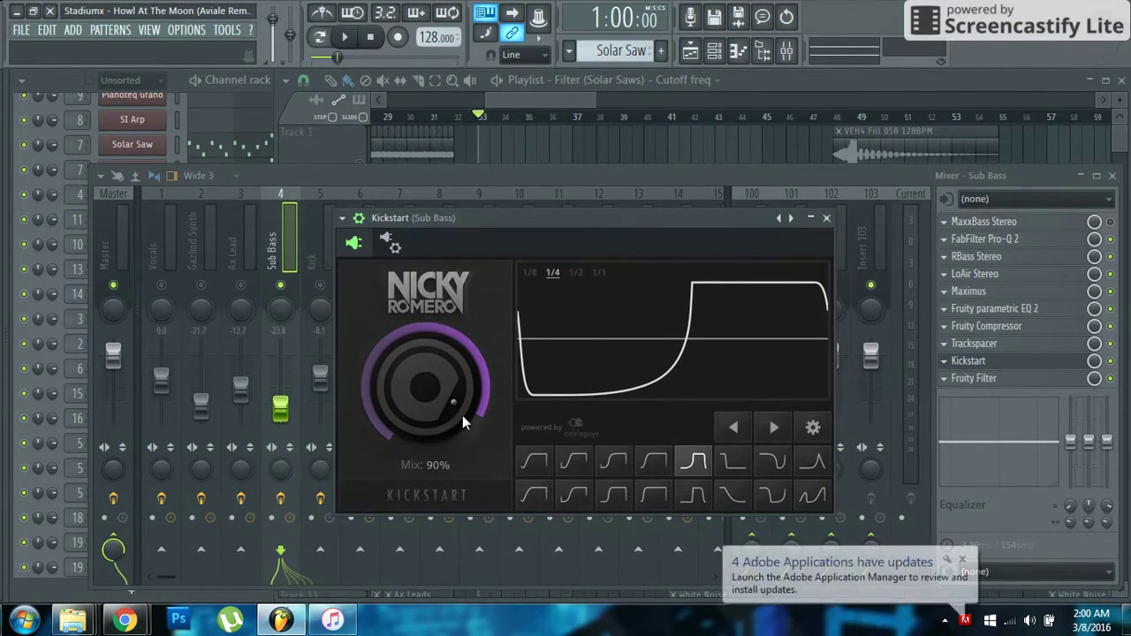
drag(568, 226, 547, 229)
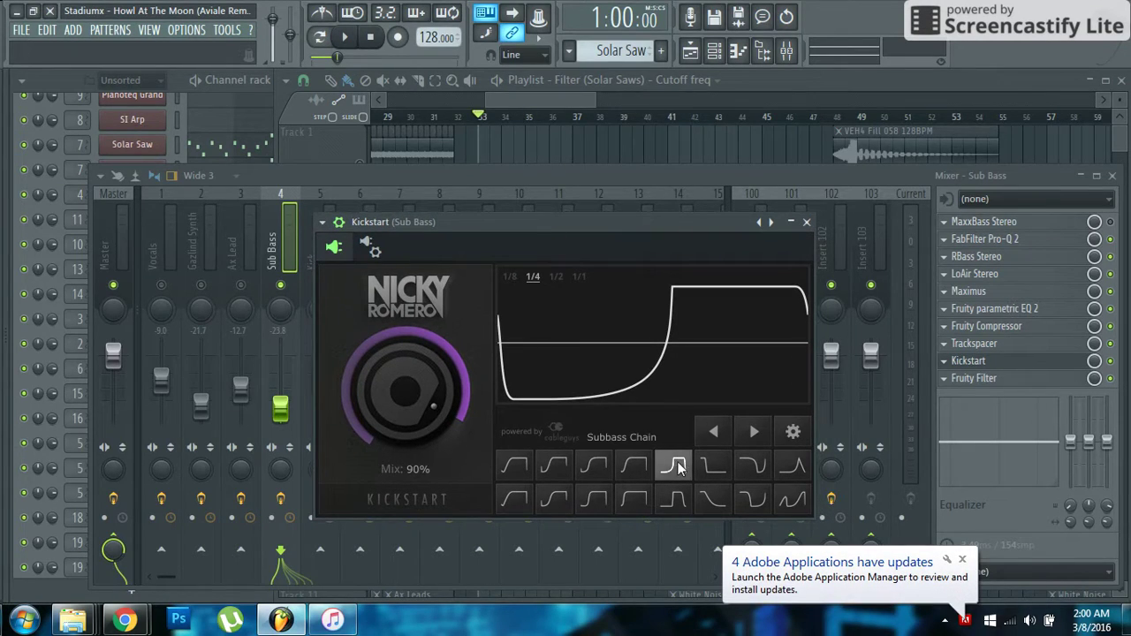
click(805, 222)
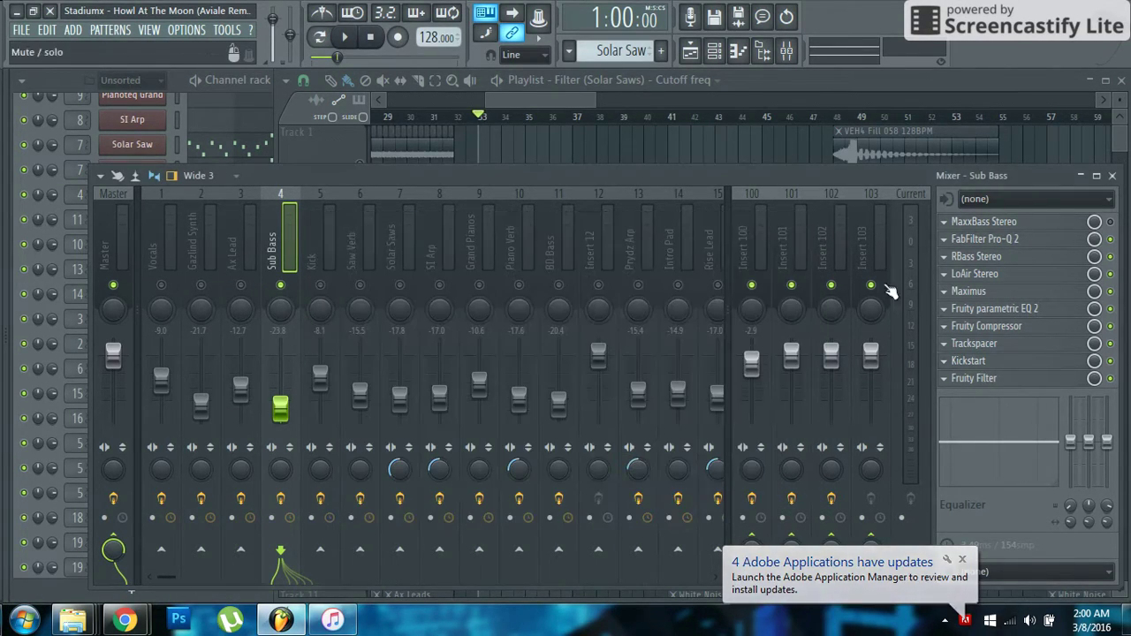
Step: Open Fruity Compressor on the Sub Bass insert, review its settings and play the soloed sub bass through it
click(986, 327)
drag(678, 266, 748, 275)
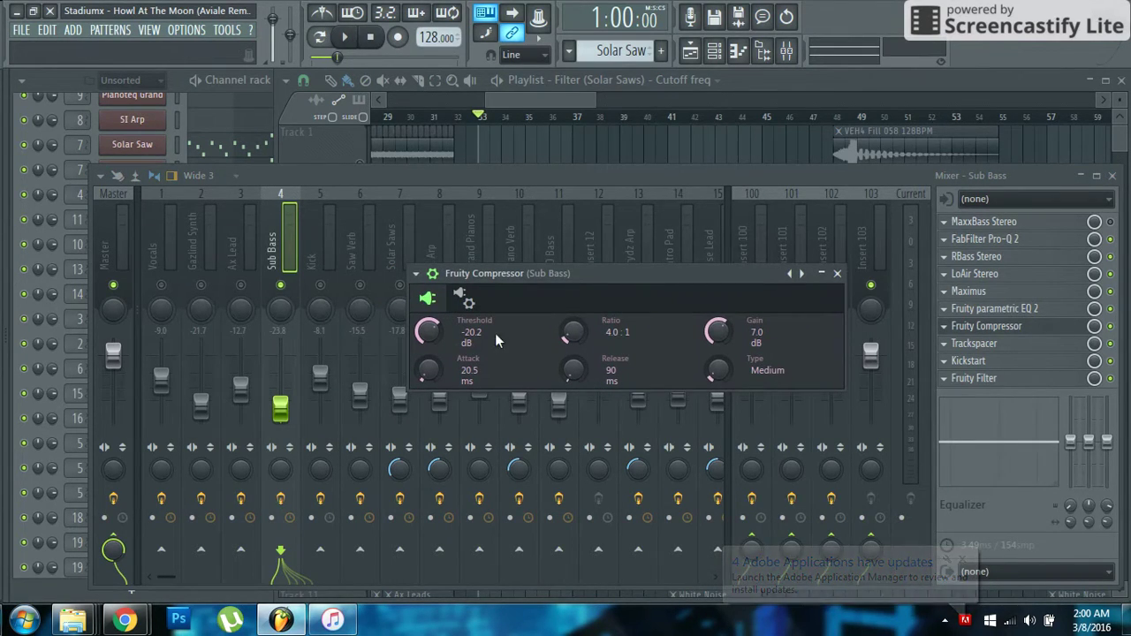
drag(554, 279, 561, 278)
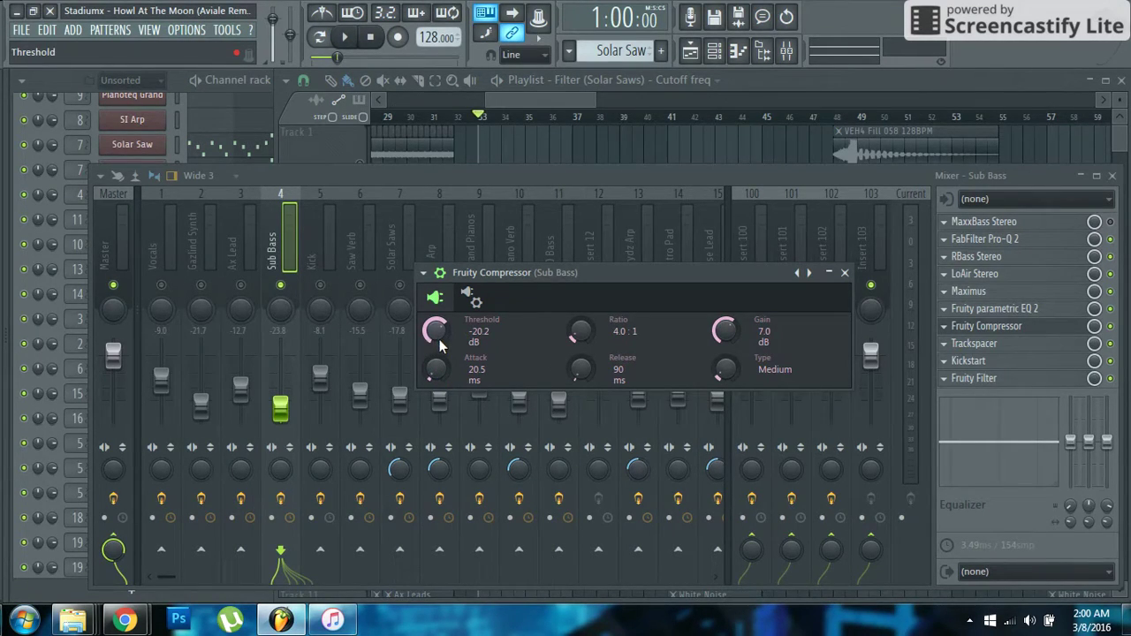
key(space)
mouse_move(668, 286)
mouse_down()
mouse_move(623, 286)
mouse_move(670, 286)
mouse_up()
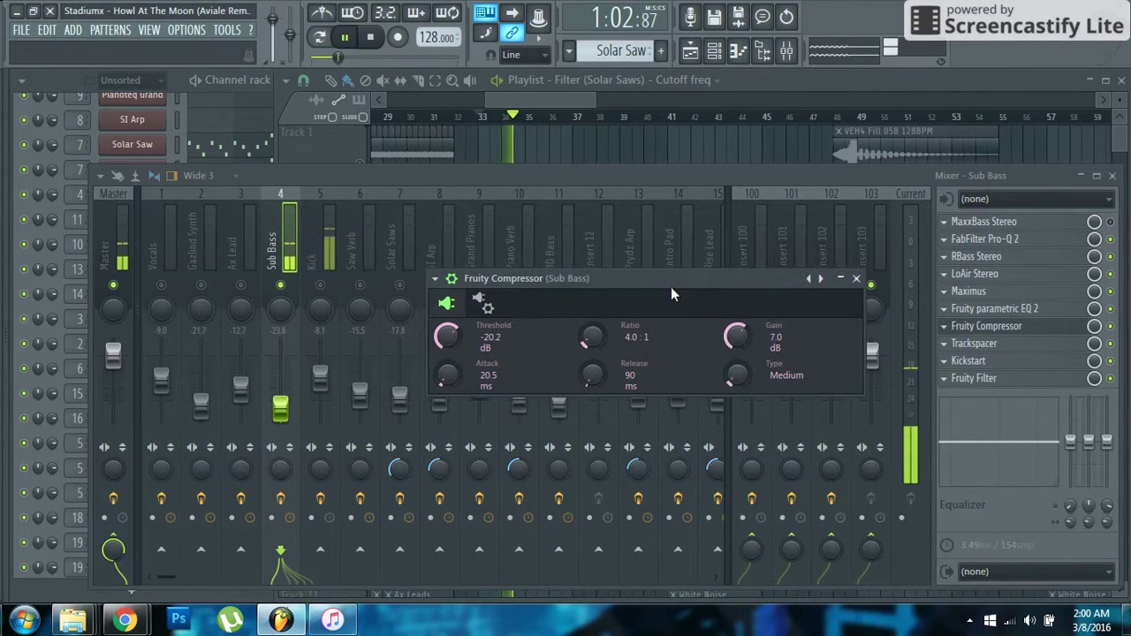
key(space)
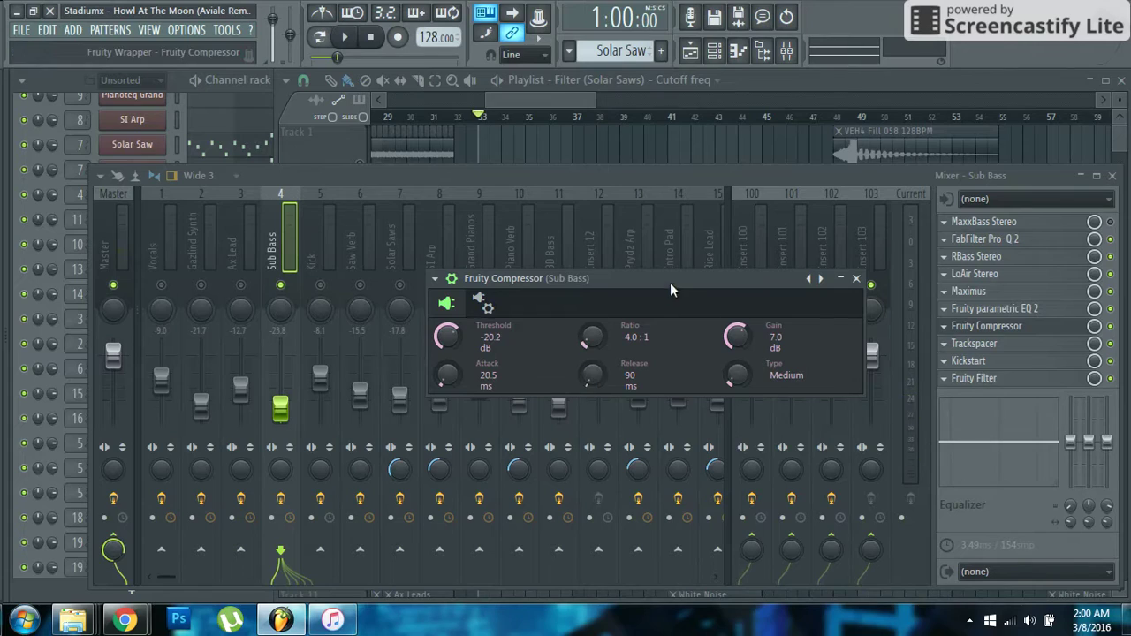
Step: Set the release of the sub bass's Fruity Compressor to 113 ms and close the plugin
drag(670, 283, 685, 285)
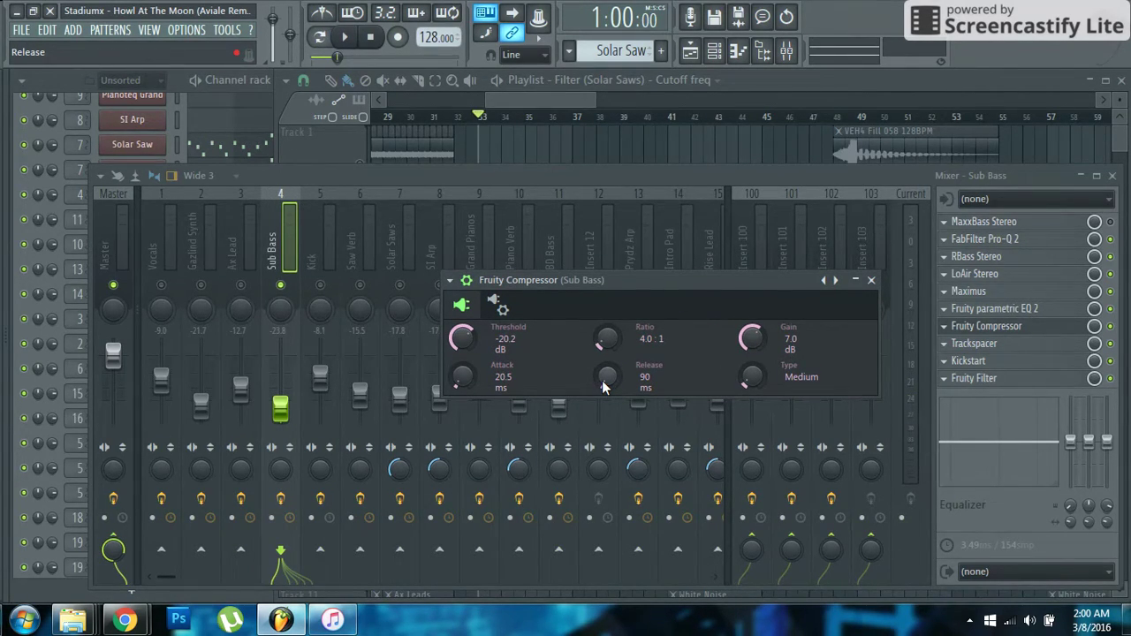
drag(601, 379, 601, 368)
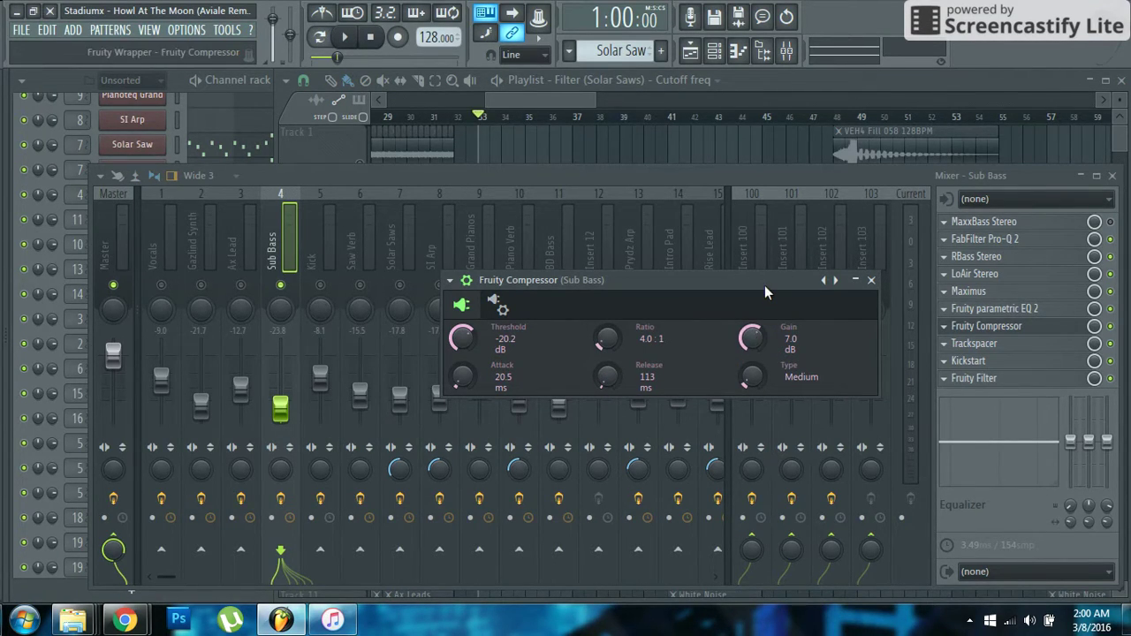
click(871, 280)
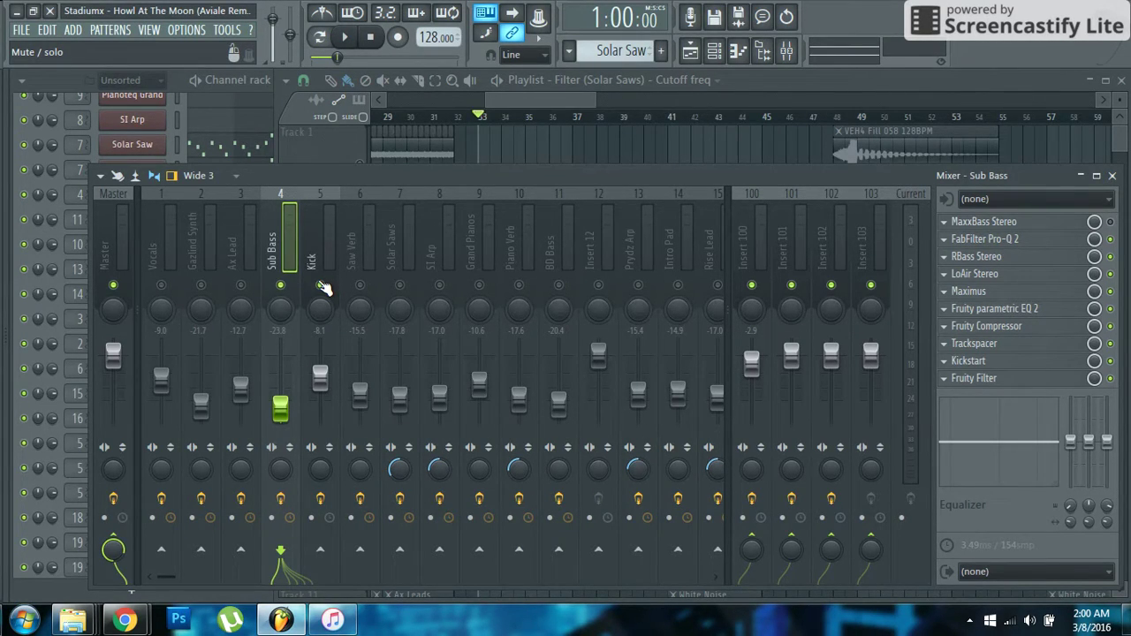
Step: Play the kick and sub bass together with both inserts enabled to check how they fit, and stop playback
key(space)
drag(491, 174, 477, 176)
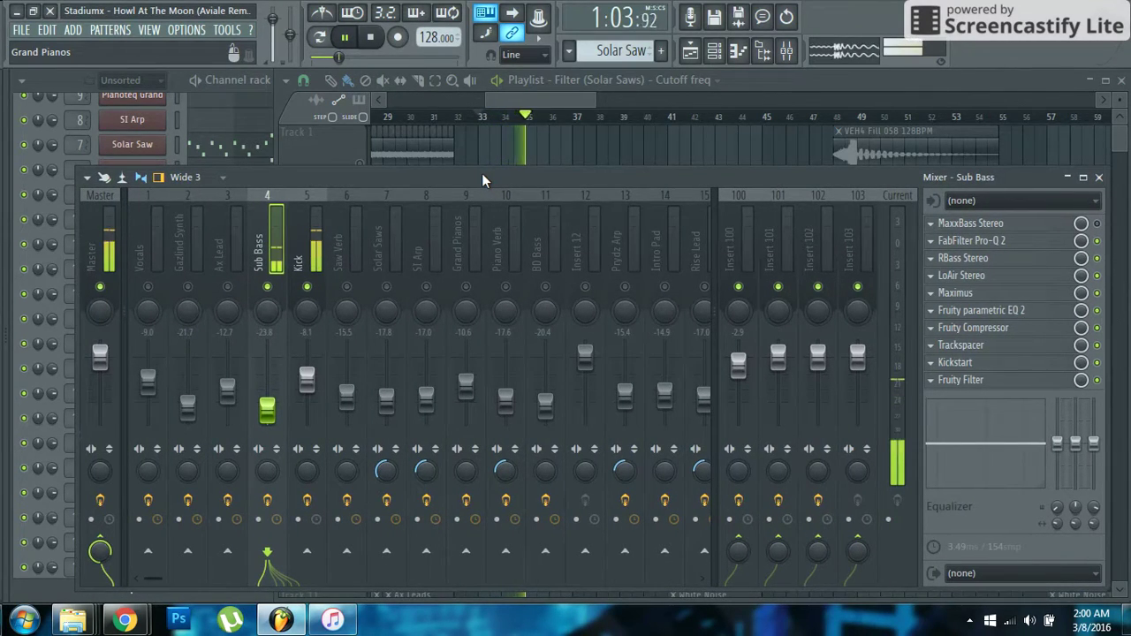
key(space)
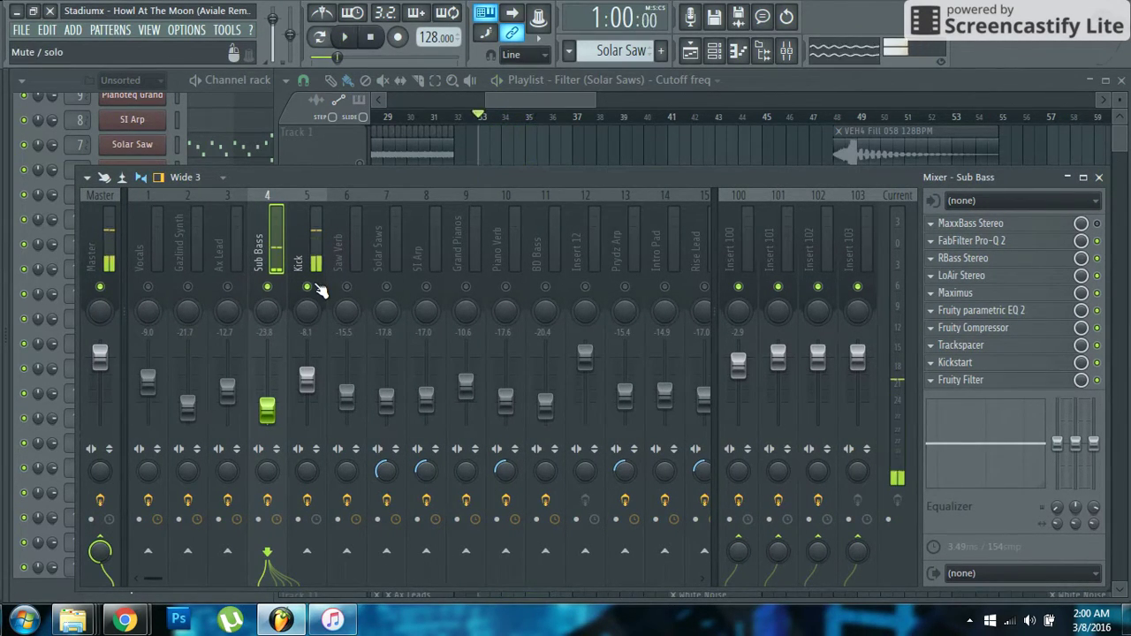